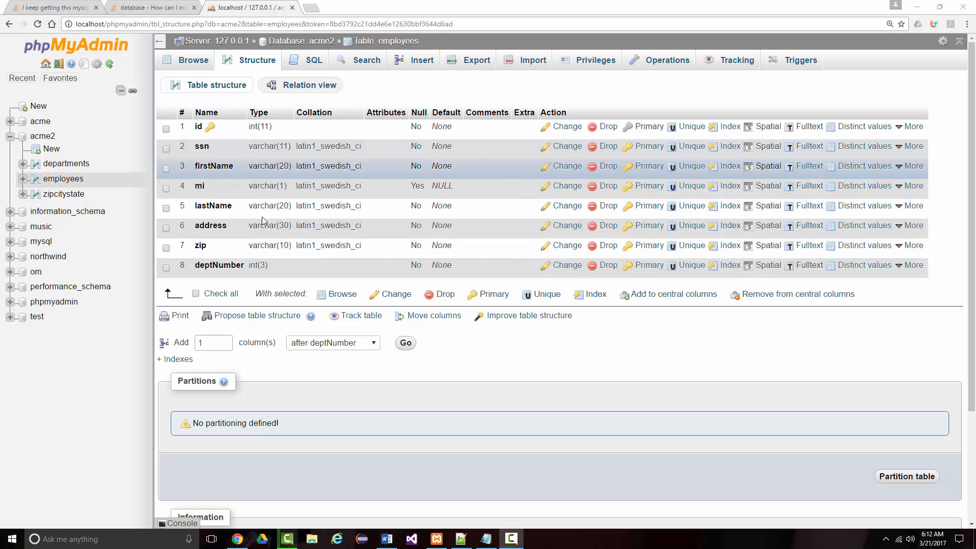
Generate an INSERT query template for the employees table in the SQL editor.
left_click(311, 71)
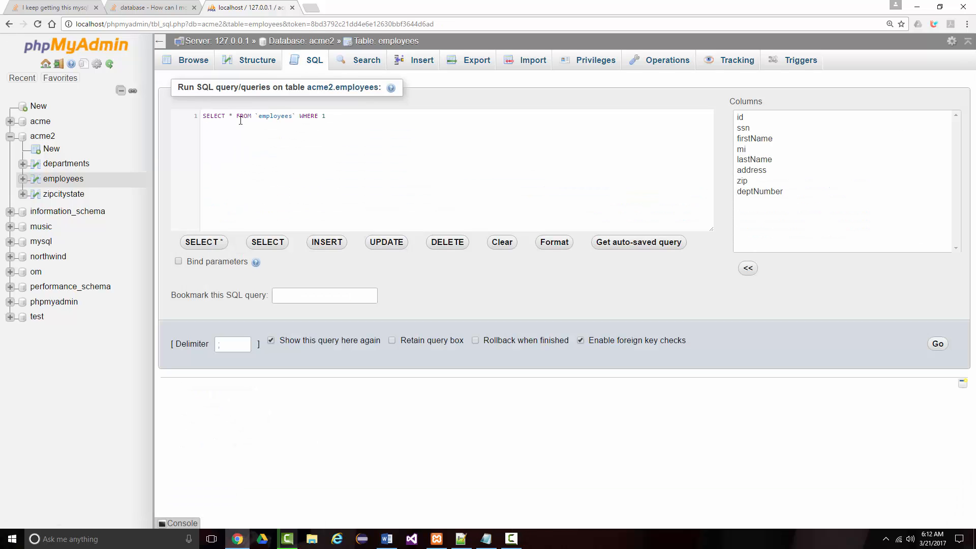
left_click(333, 244)
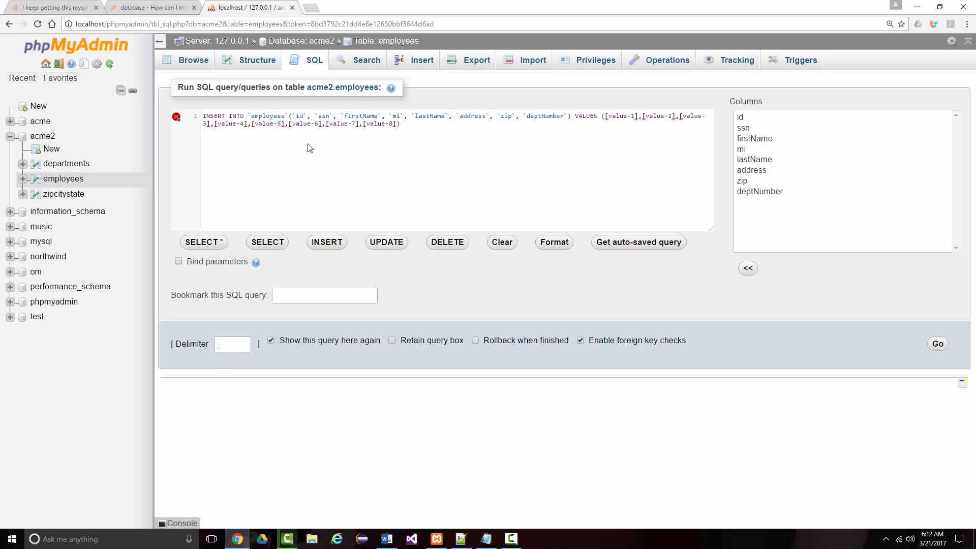
Open a blank record form for the employees table and enter the employee's social security number in ssn.
left_click(415, 67)
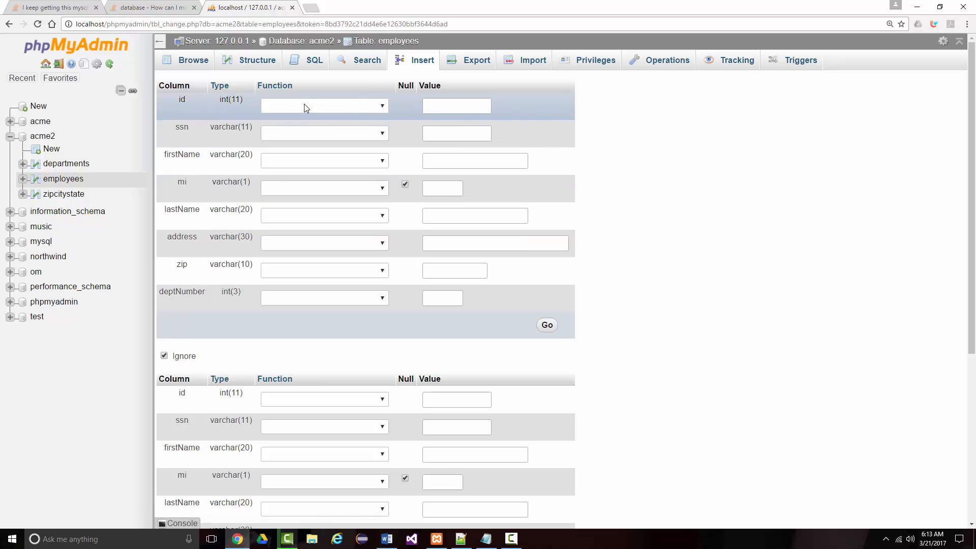
left_click(386, 107)
mouse_move(384, 135)
left_mouse_down()
mouse_move(391, 197)
mouse_move(384, 118)
left_mouse_up()
left_click(385, 107)
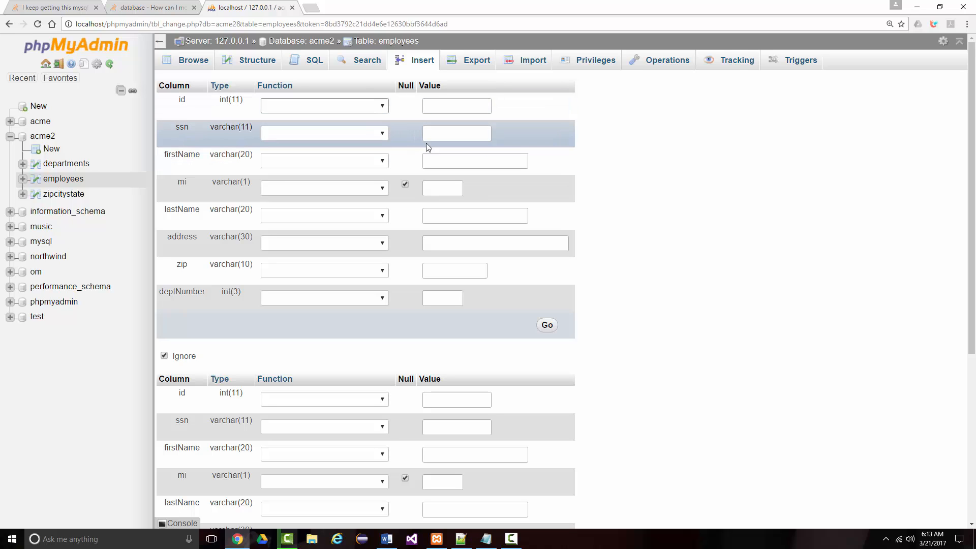
left_click(442, 135)
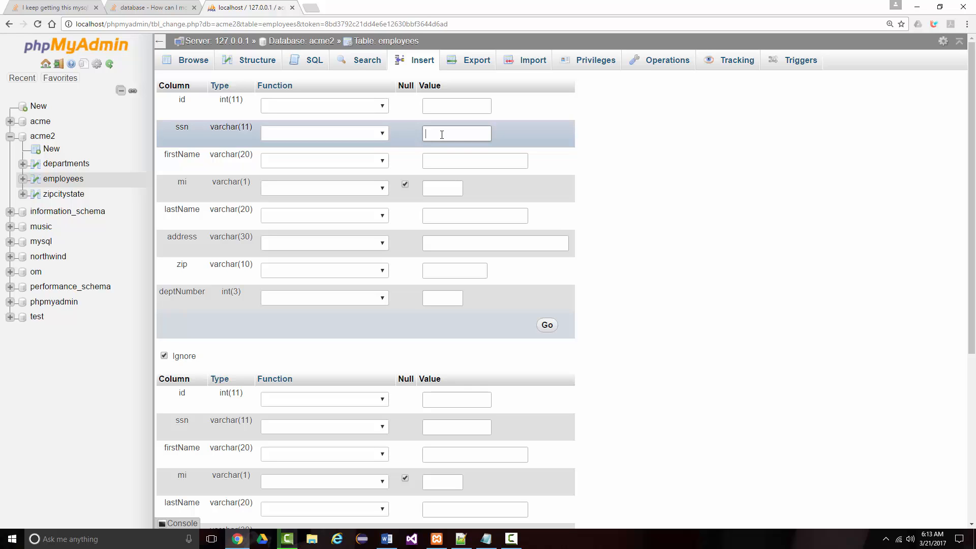
type("111-22-3333")
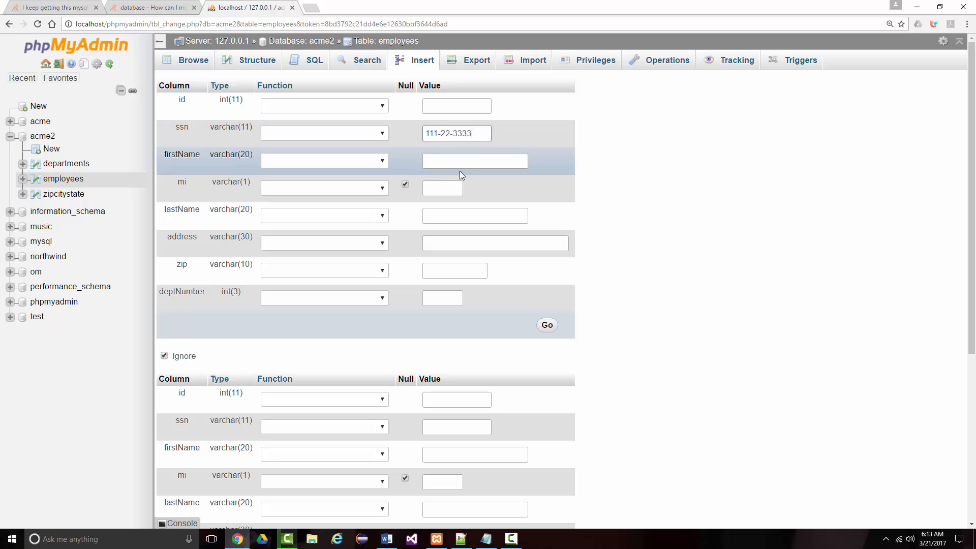
Fill in the employee's first name, middle initial and last name.
left_click(448, 159)
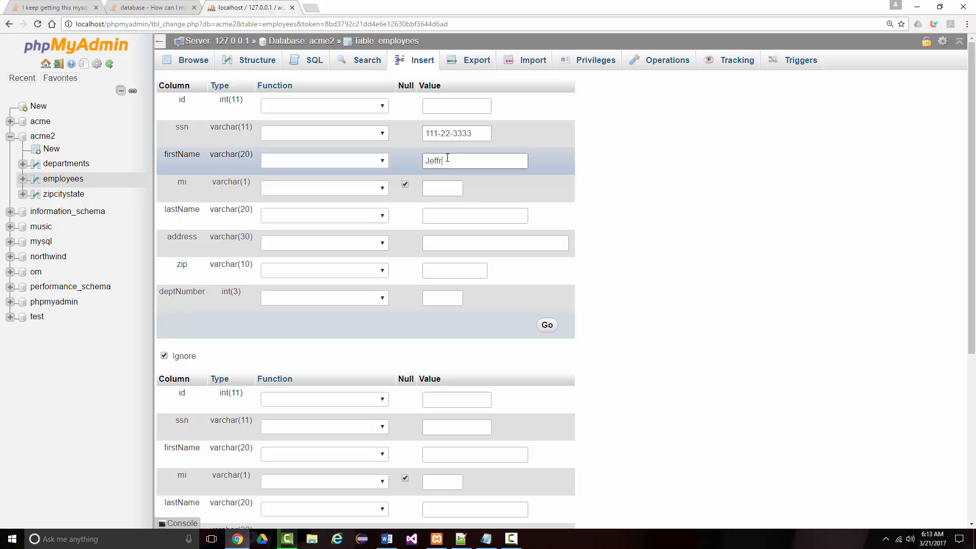
left_click(438, 188)
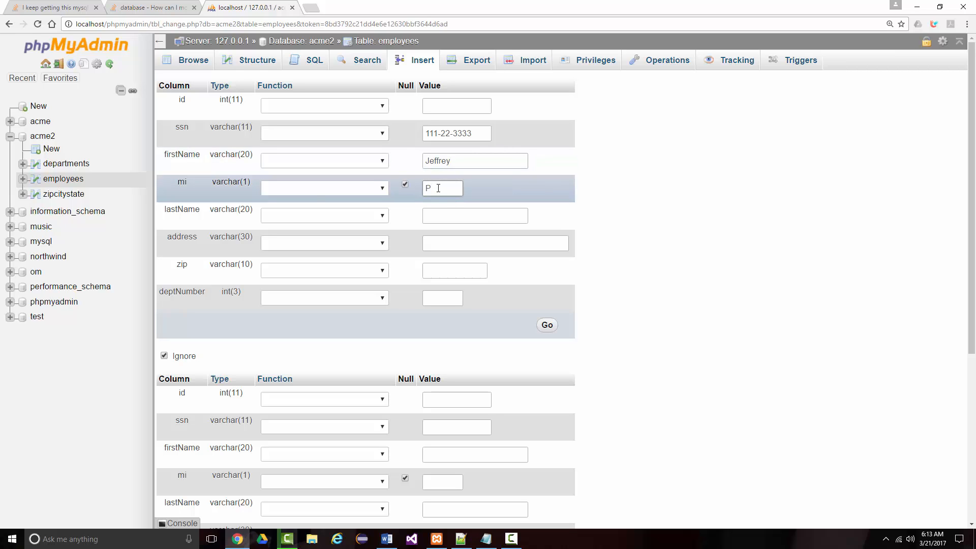
left_click(437, 215)
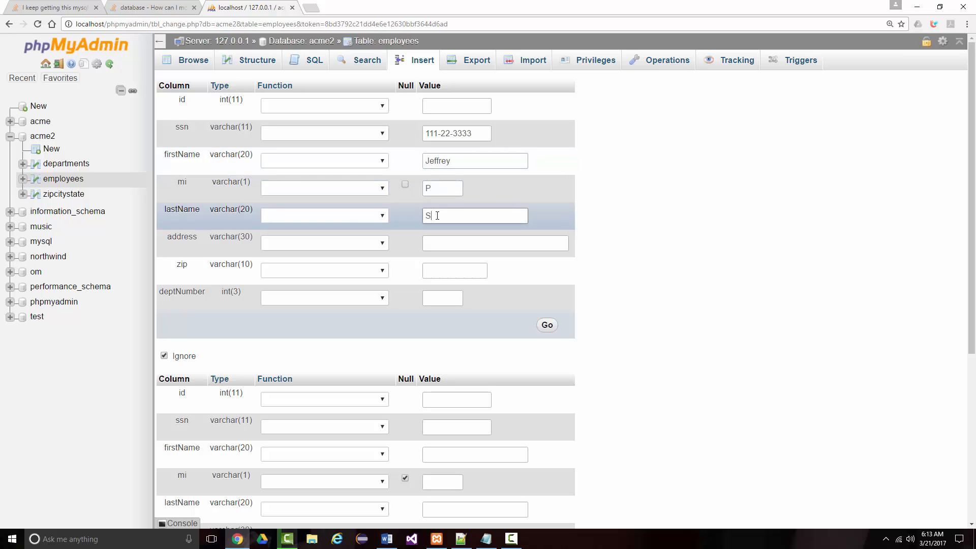
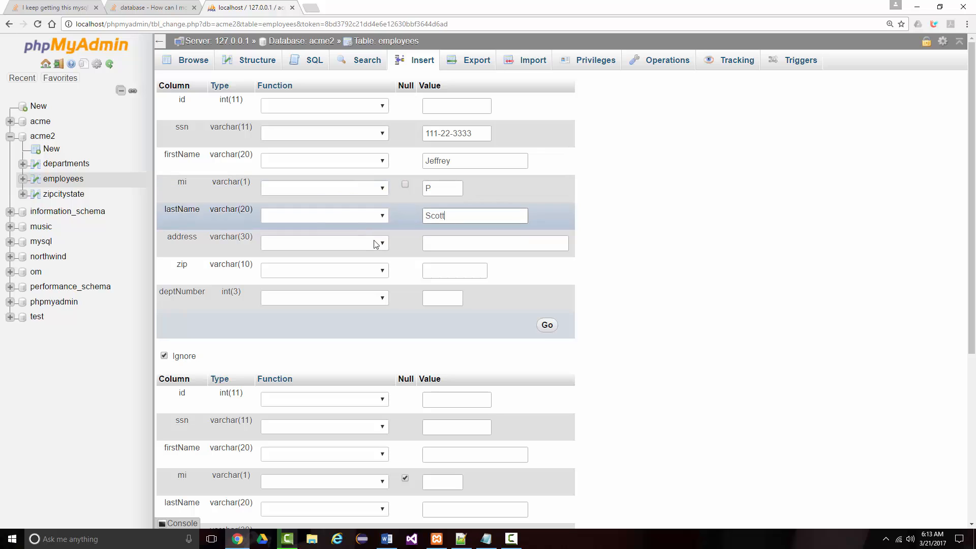
Enter the employee's street address and zip code, set deptNumber to 1, and insert the record.
left_click(435, 242)
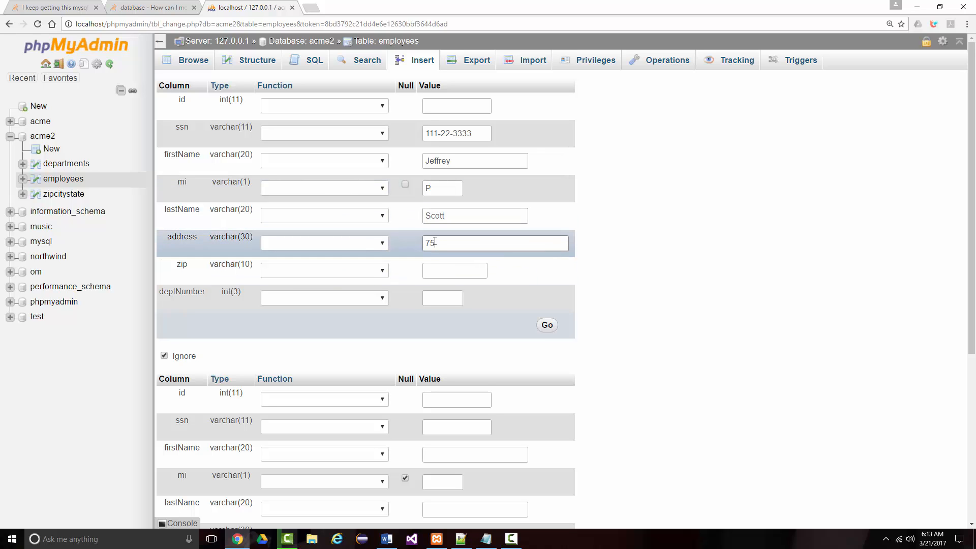
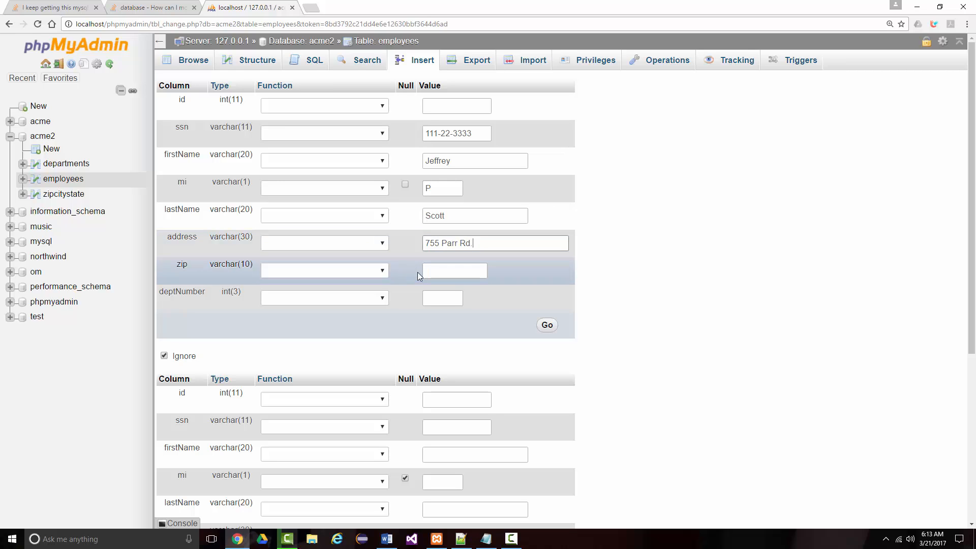
left_click(435, 271)
type("6")
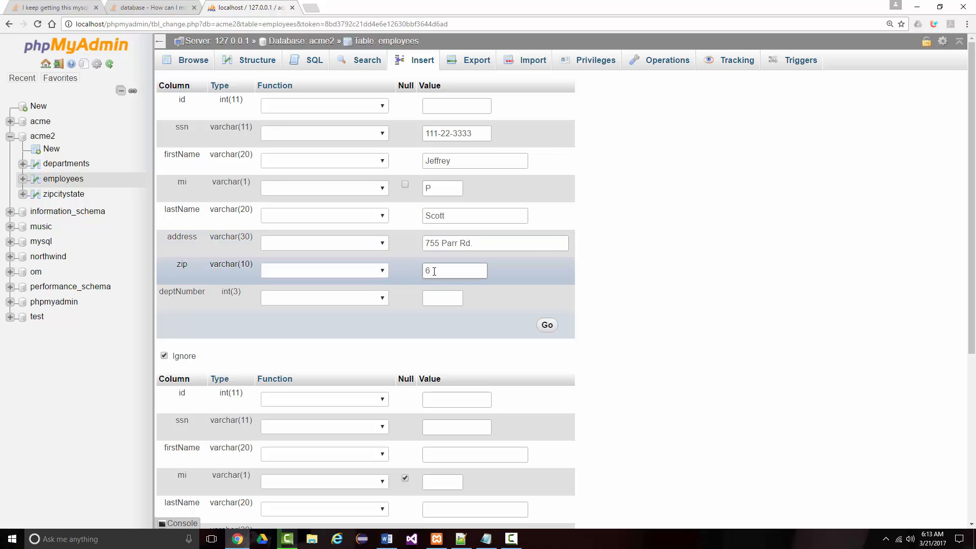
type("3385")
left_click(448, 299)
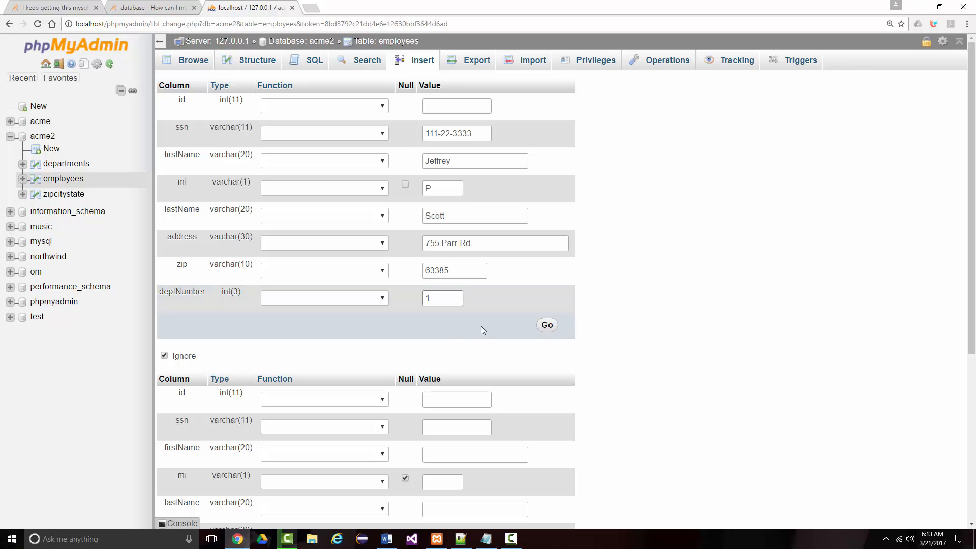
left_click(548, 326)
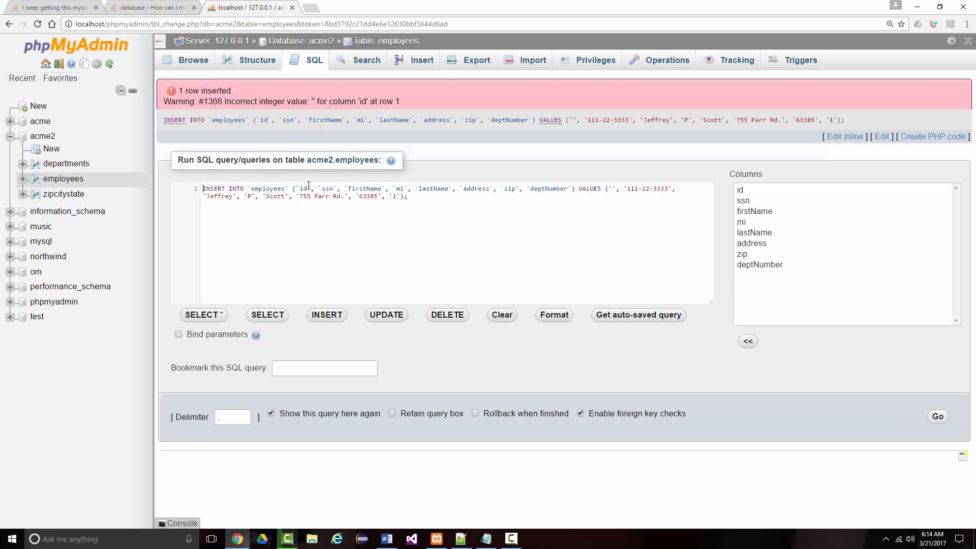
Try running the INSERT query with null as the id value.
left_click(612, 189)
type("null")
left_click(937, 416)
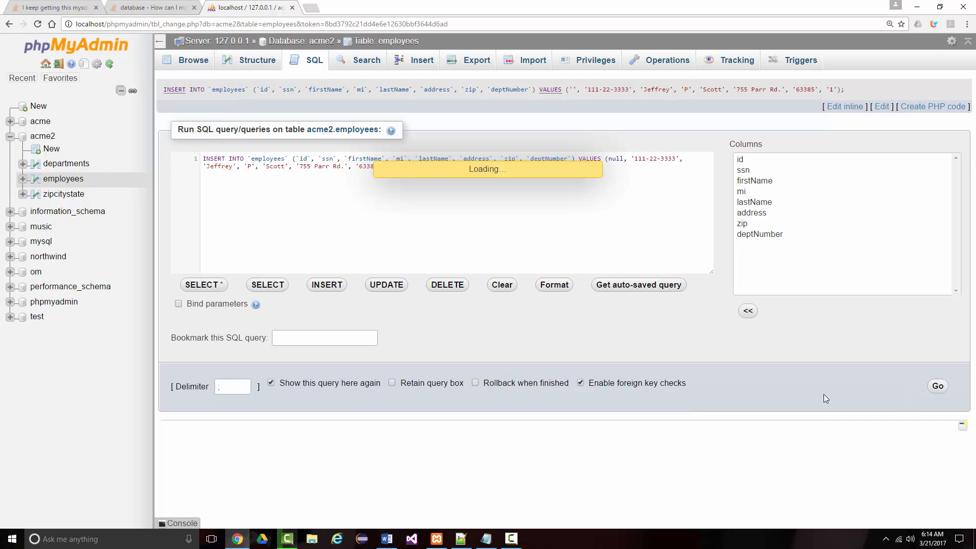
scroll(465, 333, "down", 1)
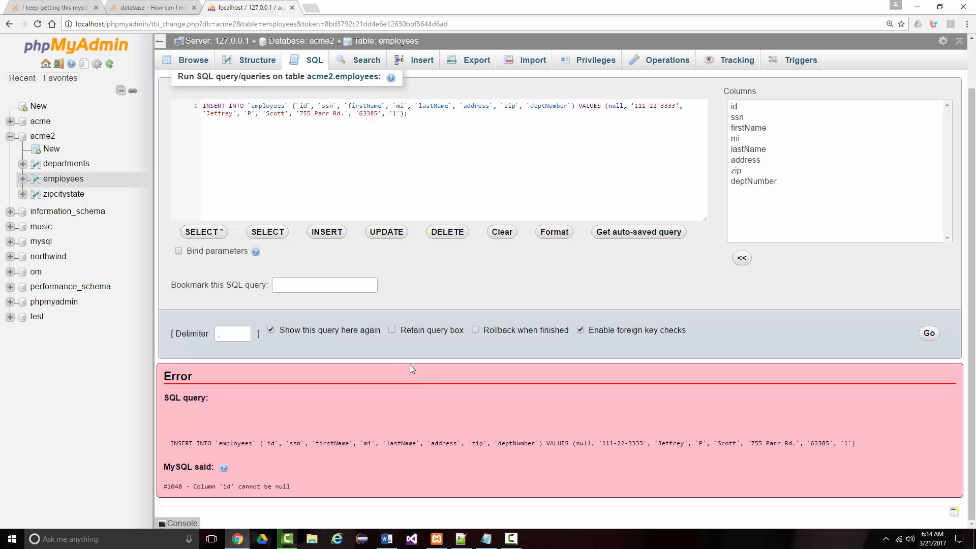
Replace null with 1 as the id value in the INSERT query and run it.
scroll(356, 284, "up", 1)
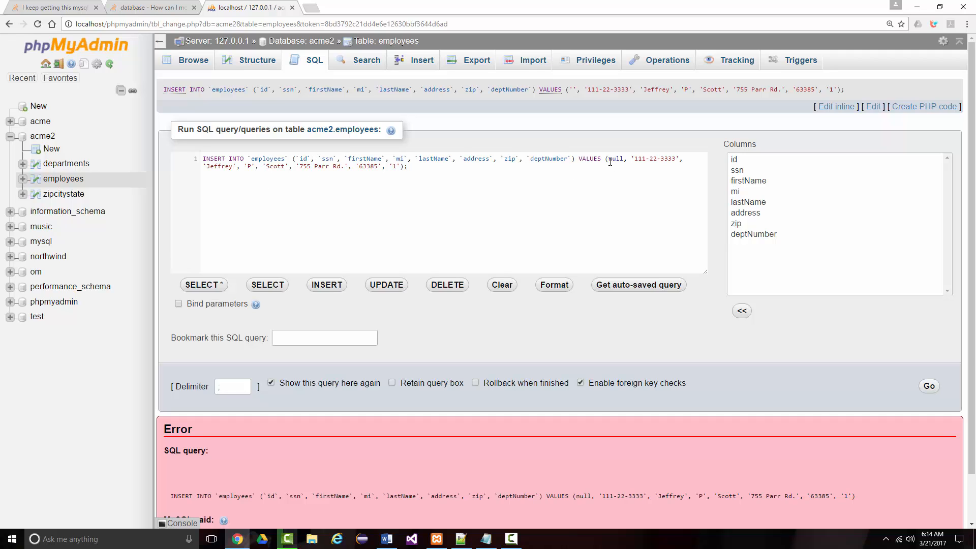
left_click_drag(609, 160, 625, 160)
type("1")
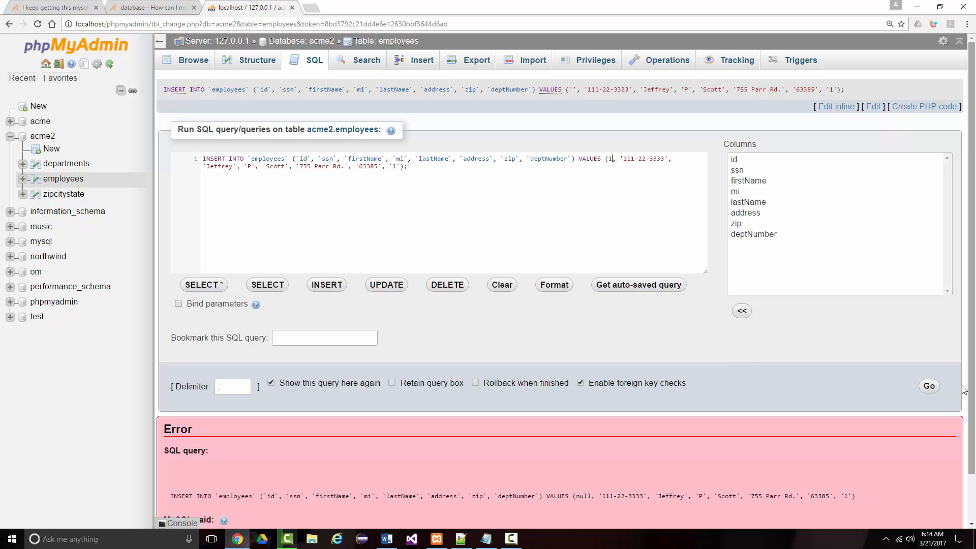
left_click(929, 386)
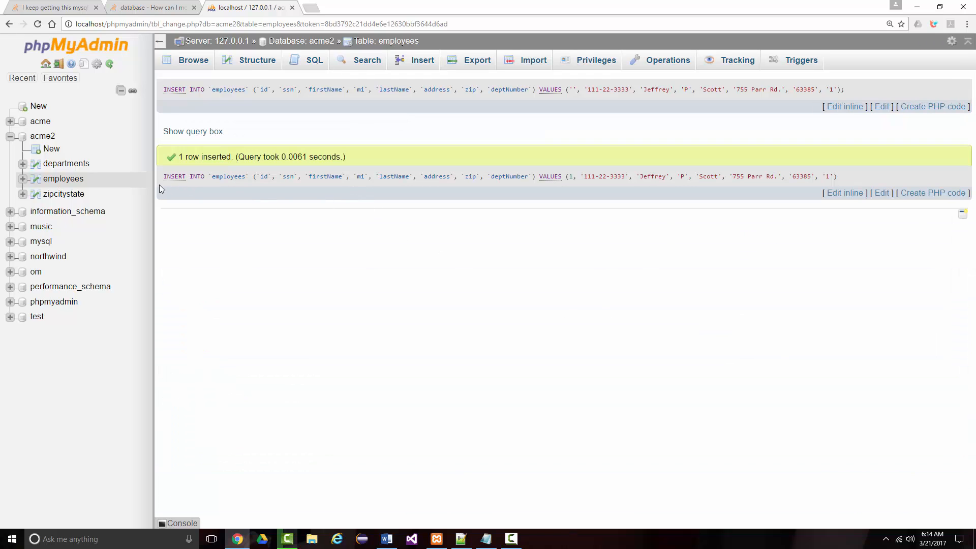
Browse the employees table and delete the record with id 0.
left_click(60, 180)
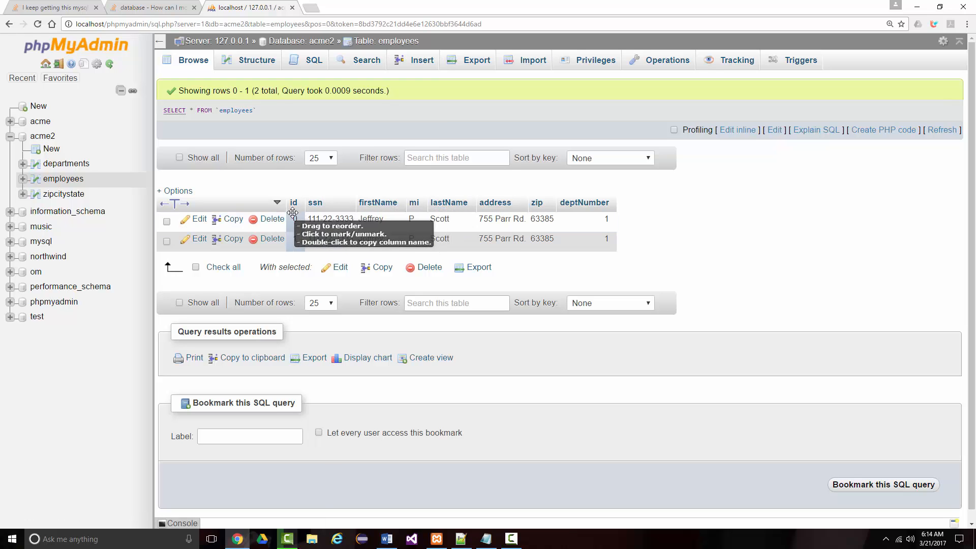
left_click(166, 223)
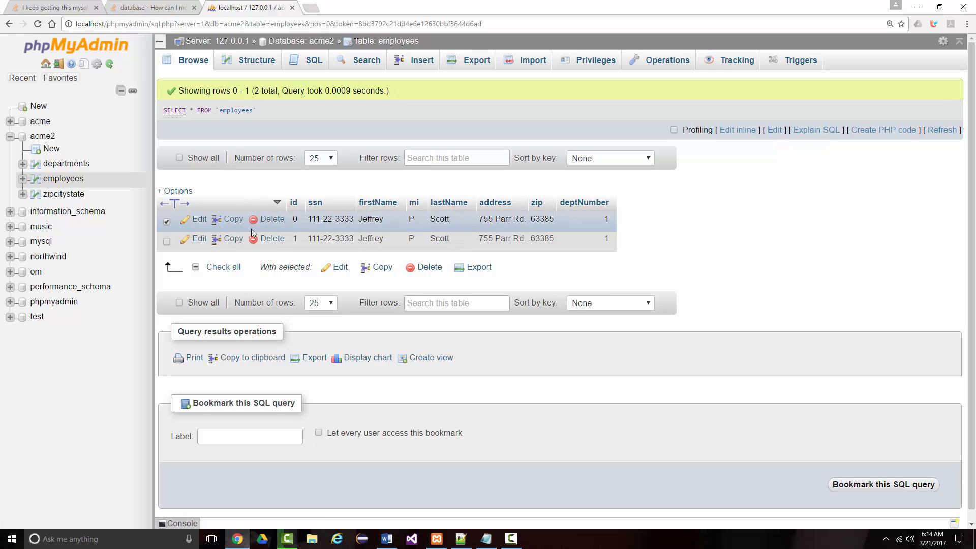
left_click(265, 219)
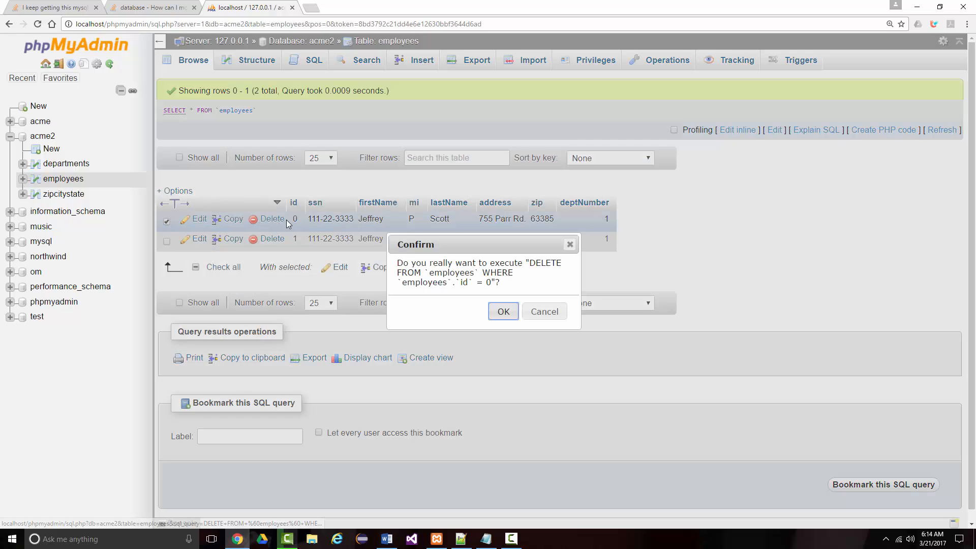
left_click(504, 312)
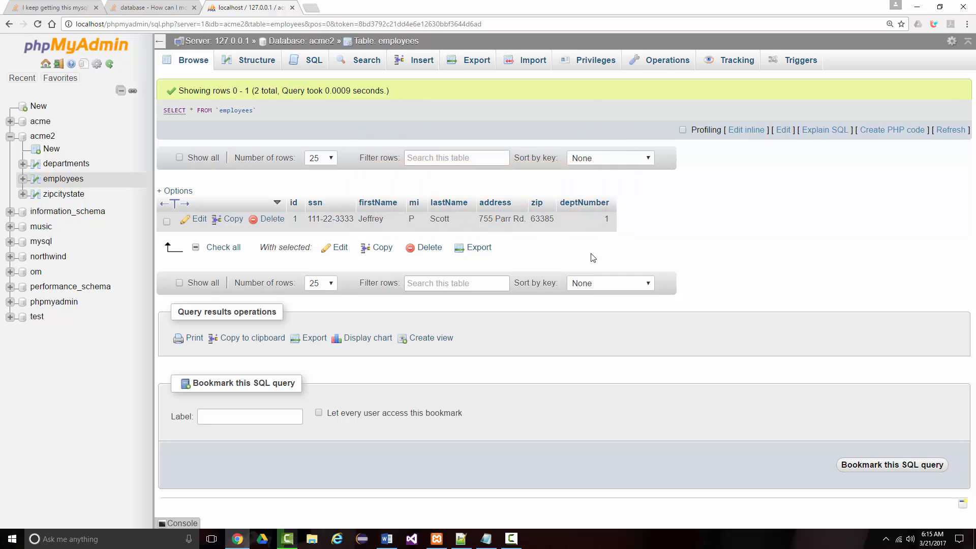
Start another employees record with id 2.
left_click(417, 63)
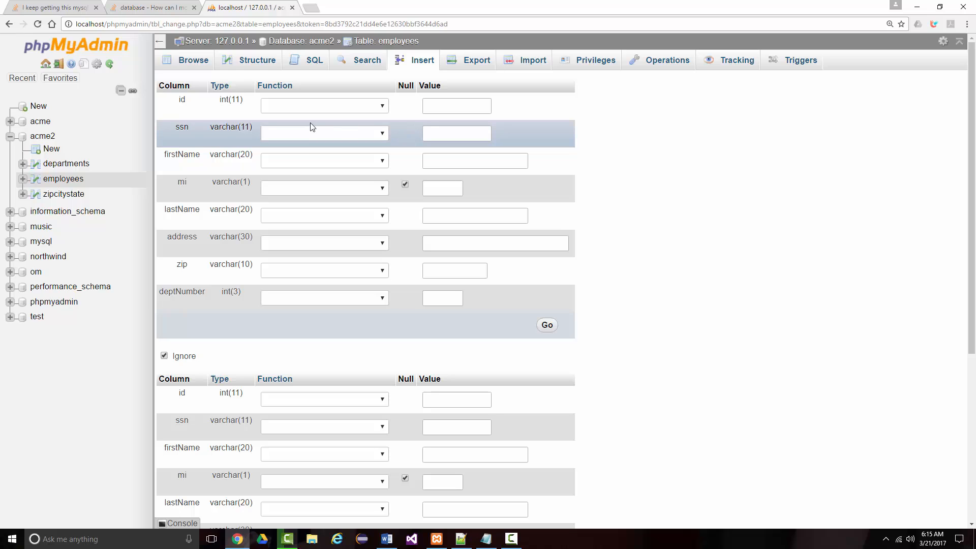
left_click(441, 107)
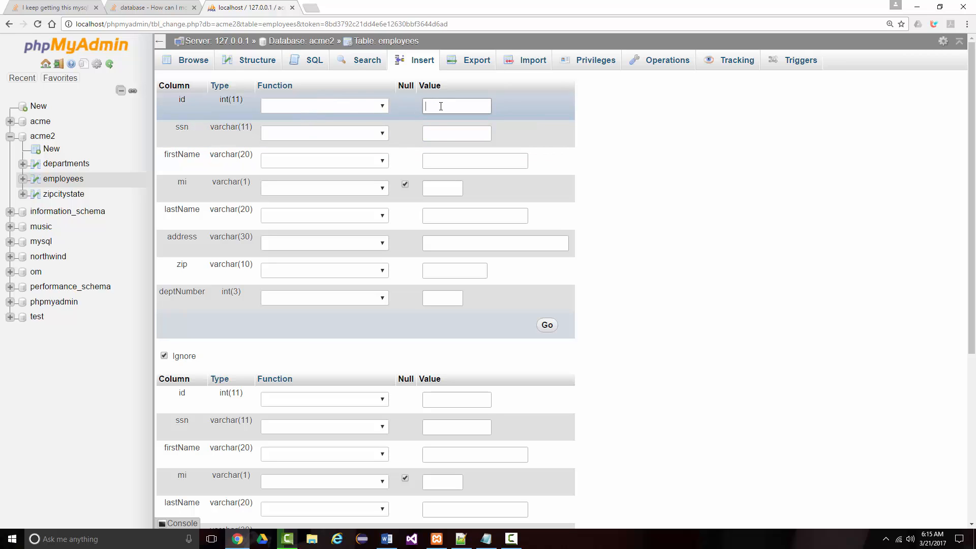
type("2")
Enter the second employee's social security number in the ssn column.
left_click(444, 134)
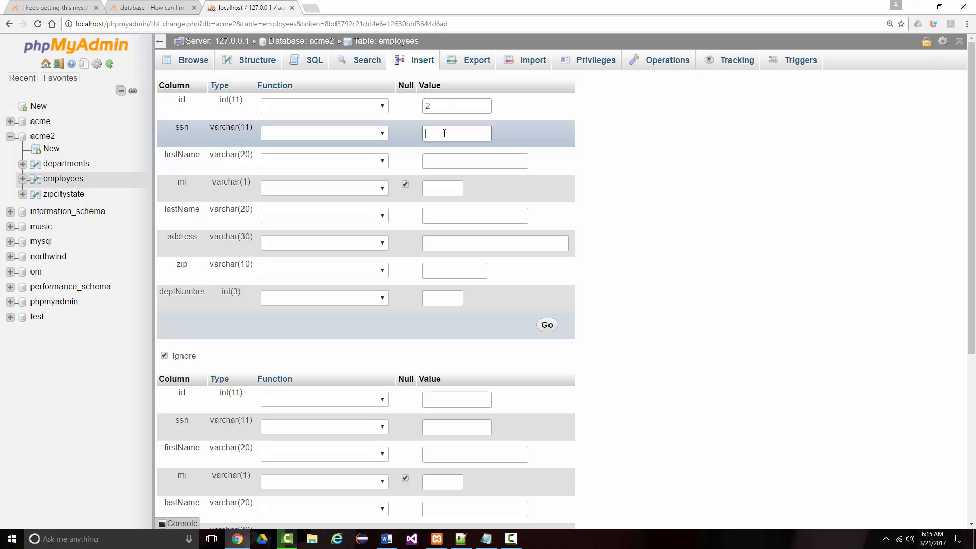
key("ctrl+plus")
key("ctrl+plus")
key("ctrl+plus")
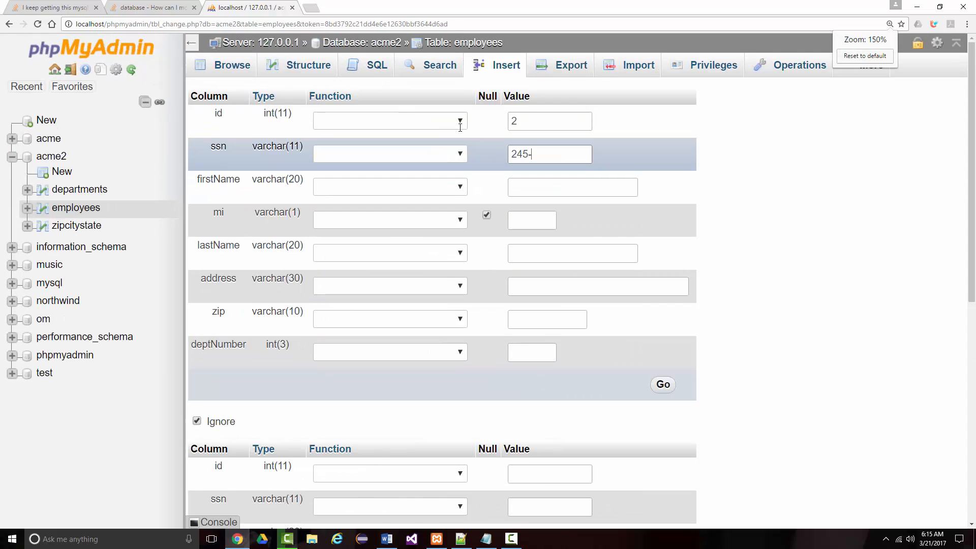
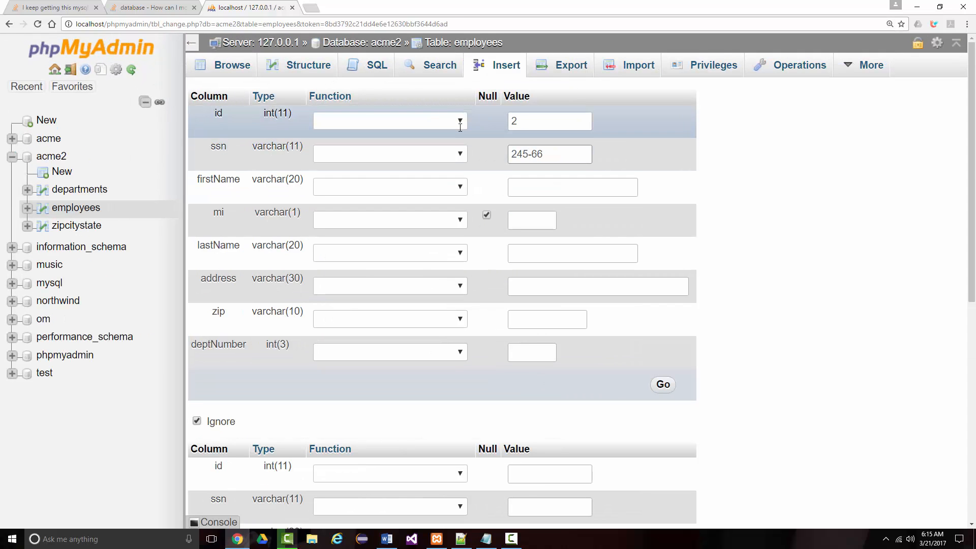
Fill in the second employee's first name, middle initial and last name.
left_click(512, 192)
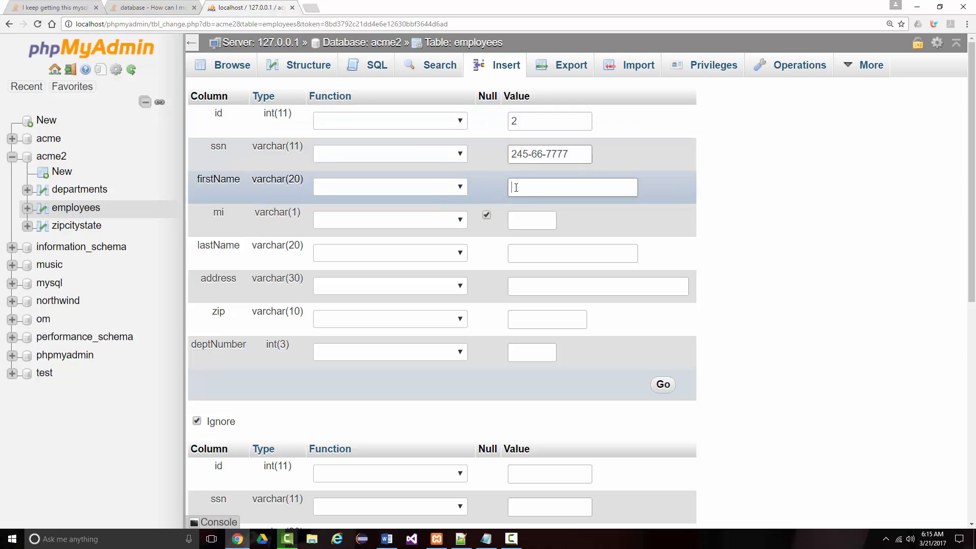
left_click(535, 224)
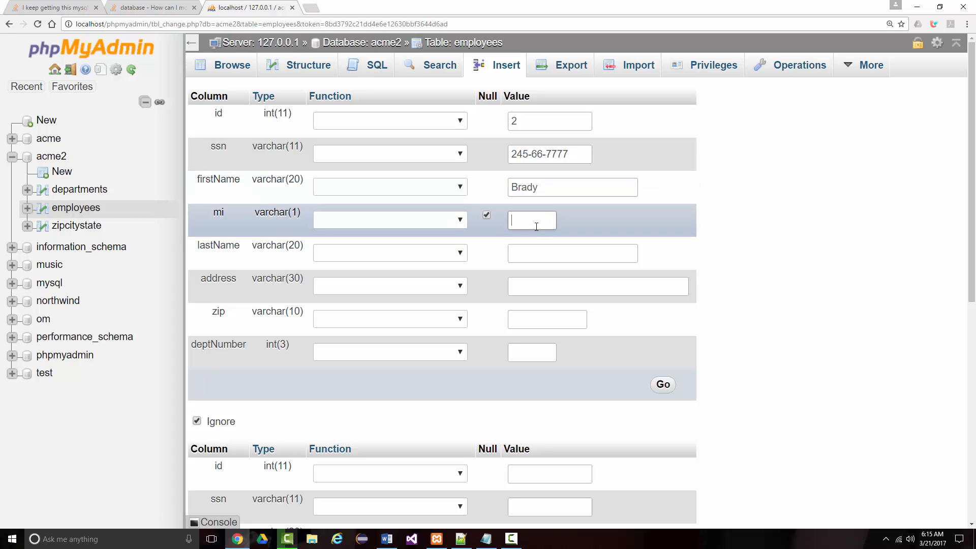
type("S")
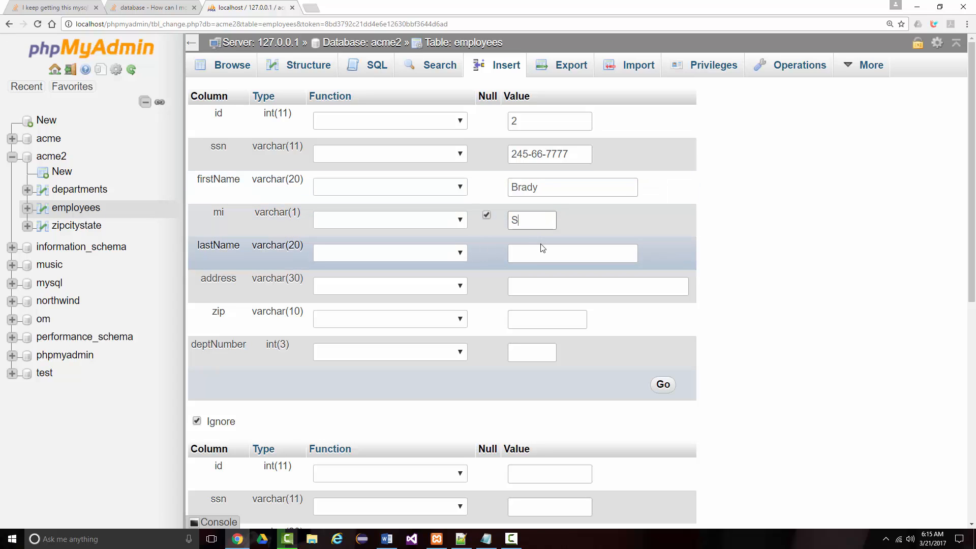
left_click(536, 254)
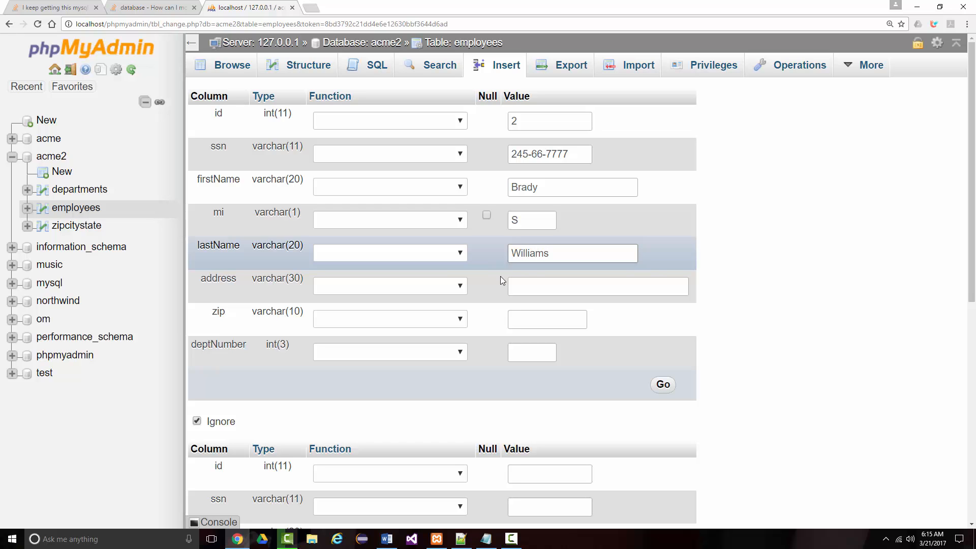
Enter the second employee's street address in the address column.
left_click(526, 286)
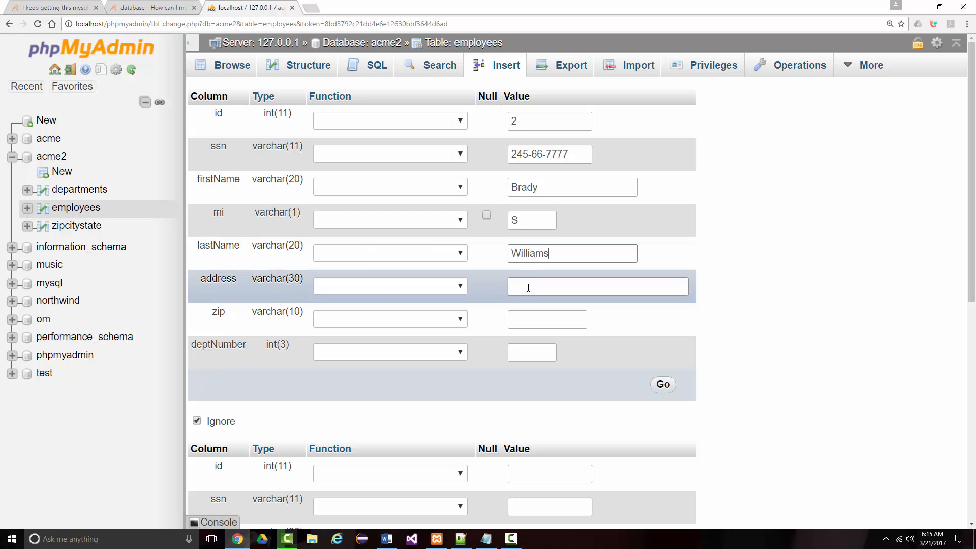
type("123")
key("ctrl+plus")
type("Main St.")
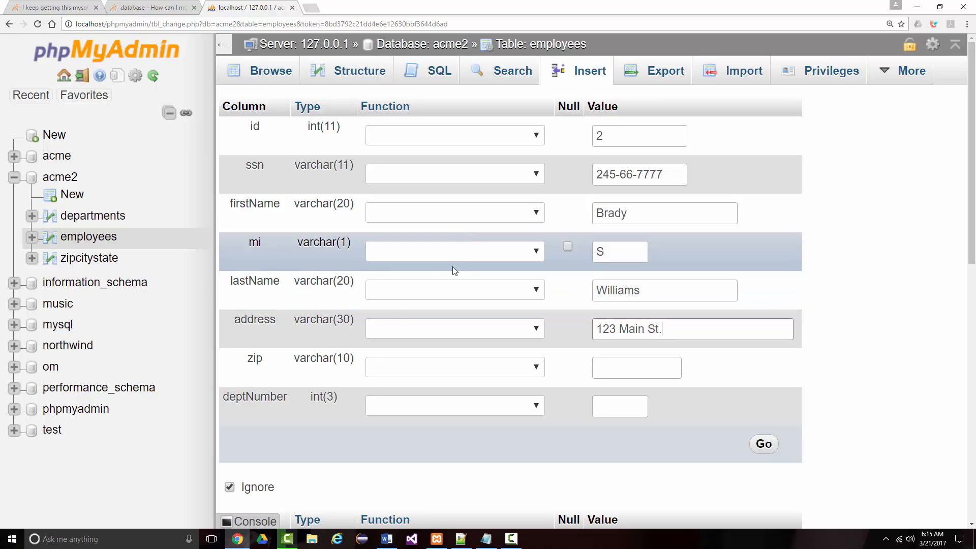
Fill in the second employee's zip code, set deptNumber to 2 and insert the record.
left_click(610, 369)
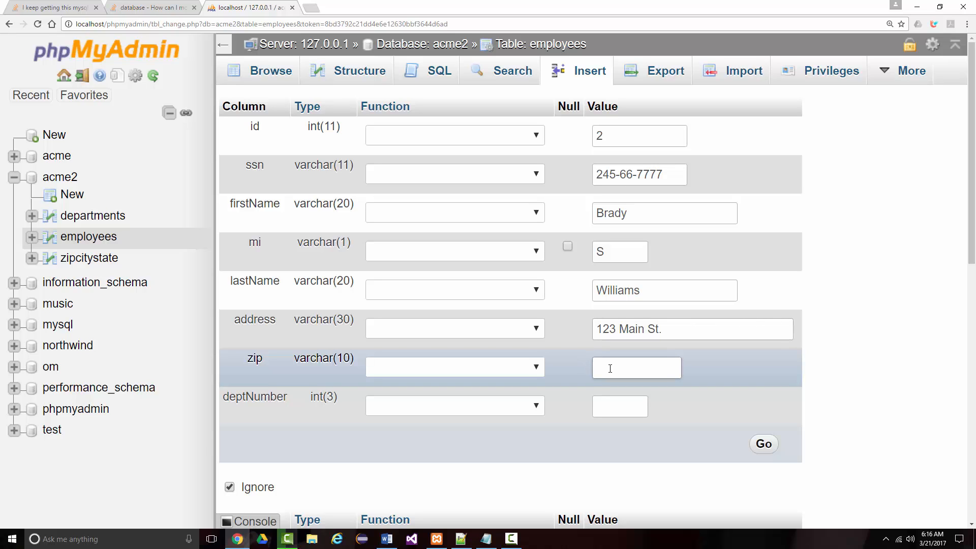
type("63367")
scroll(628, 403, "down", 1)
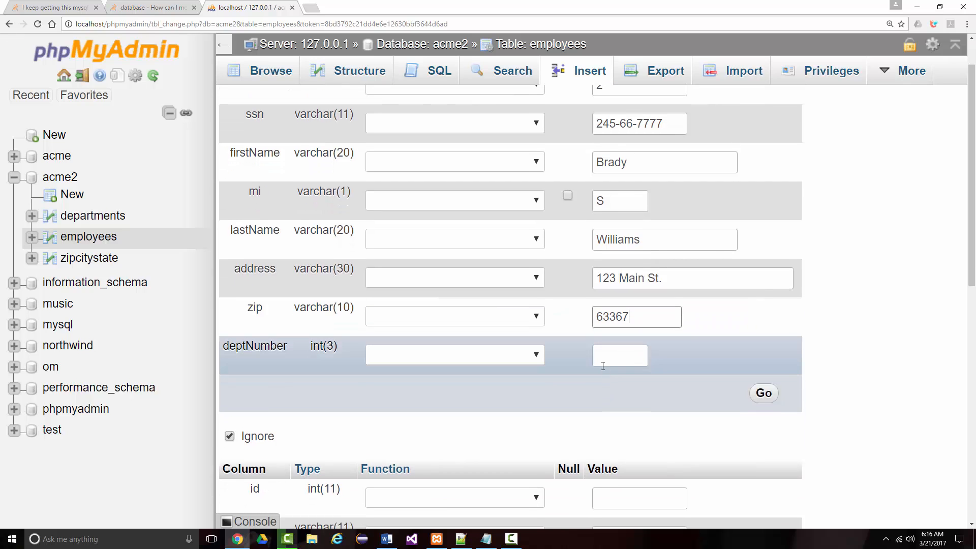
left_click(606, 359)
type("2")
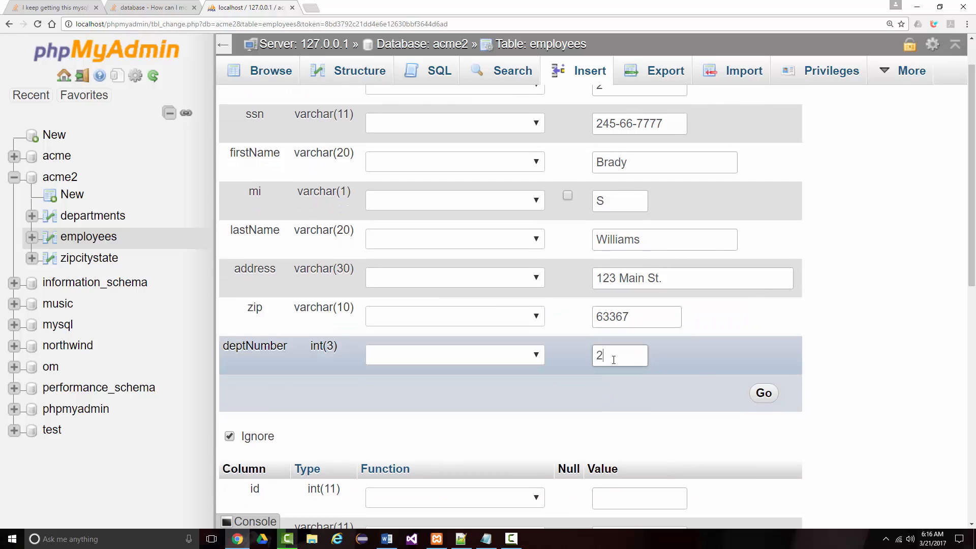
left_click(763, 393)
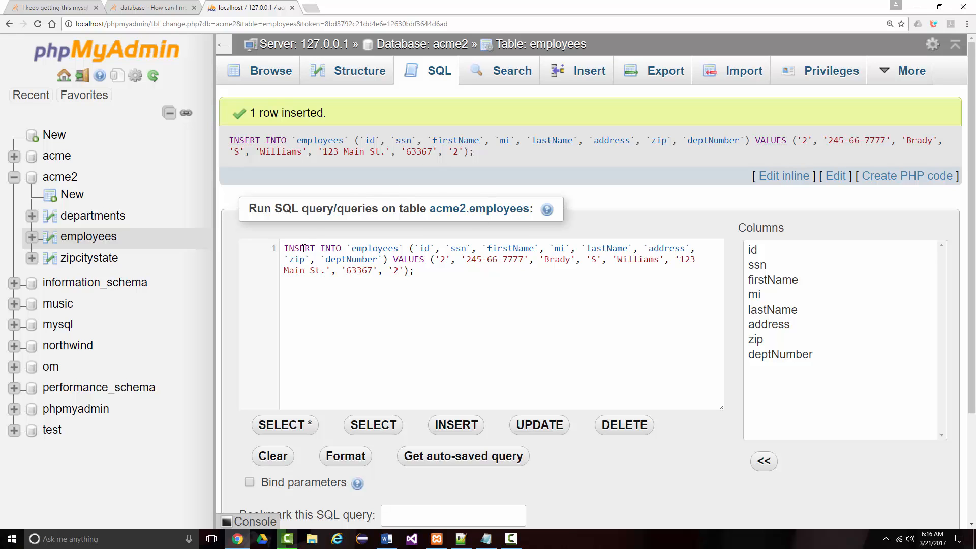
Try to run the second employee's INSERT query again on the employees table.
scroll(454, 277, "down", 3)
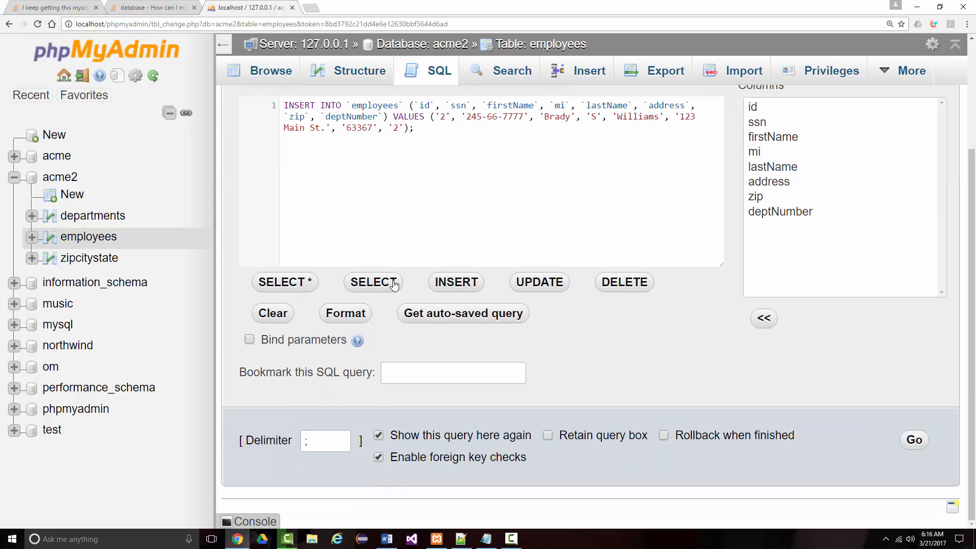
scroll(335, 214, "up", 2)
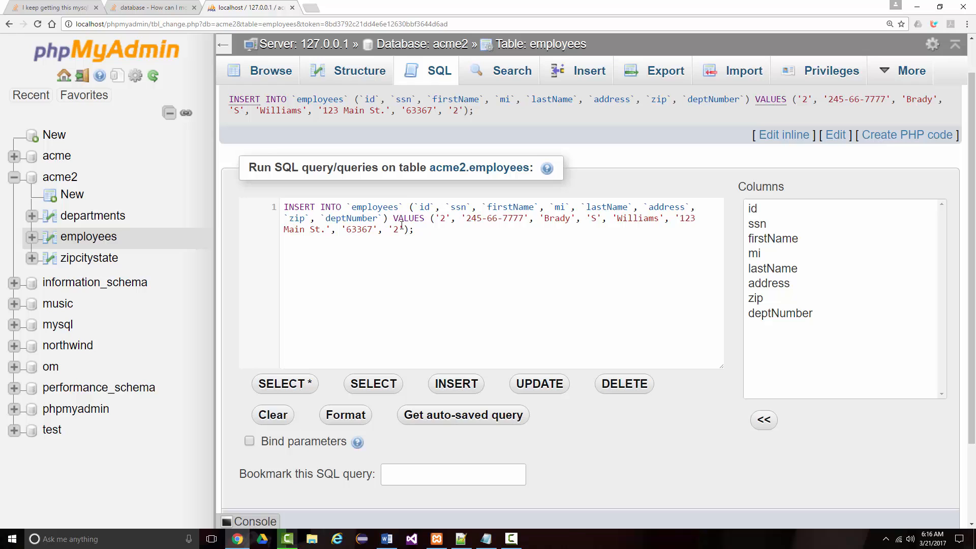
scroll(499, 303, "down", 3)
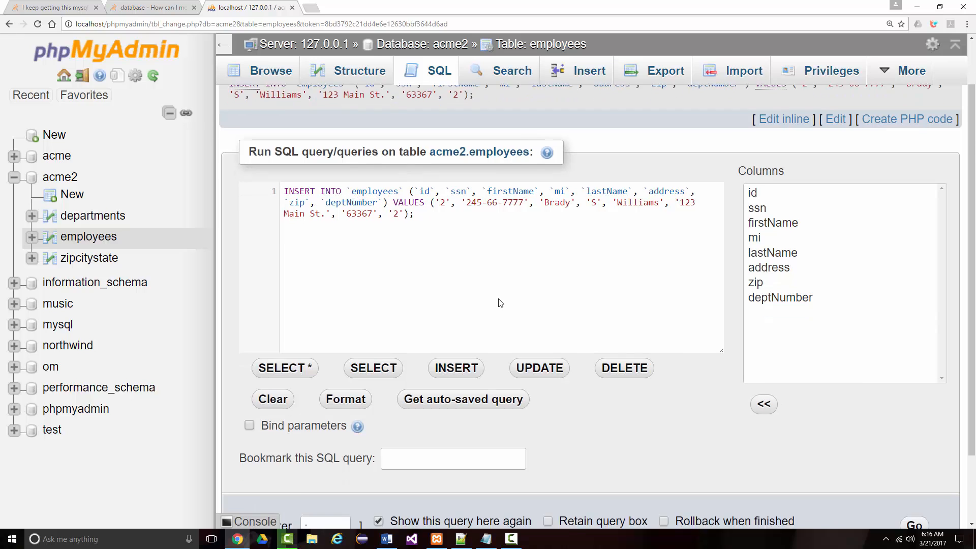
left_click(914, 440)
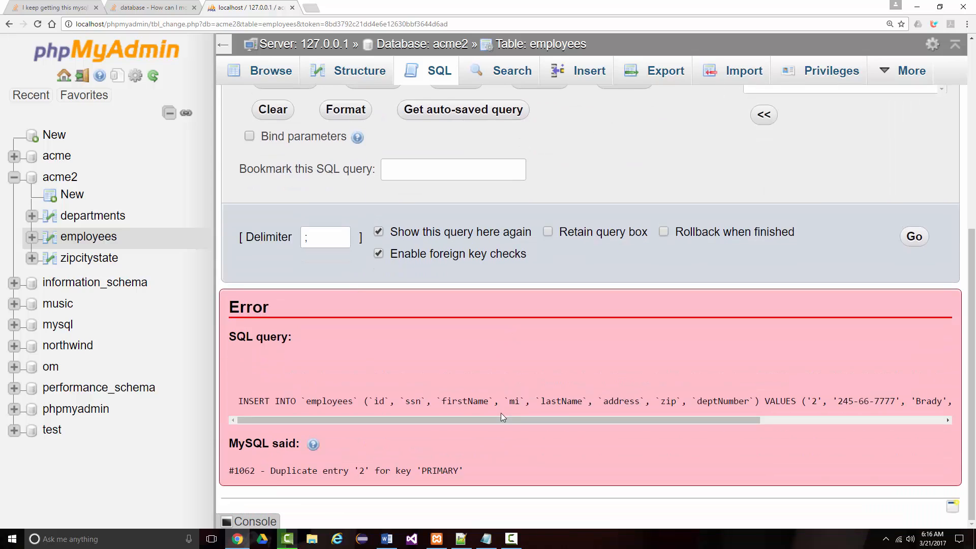
scroll(513, 413, "up", 6)
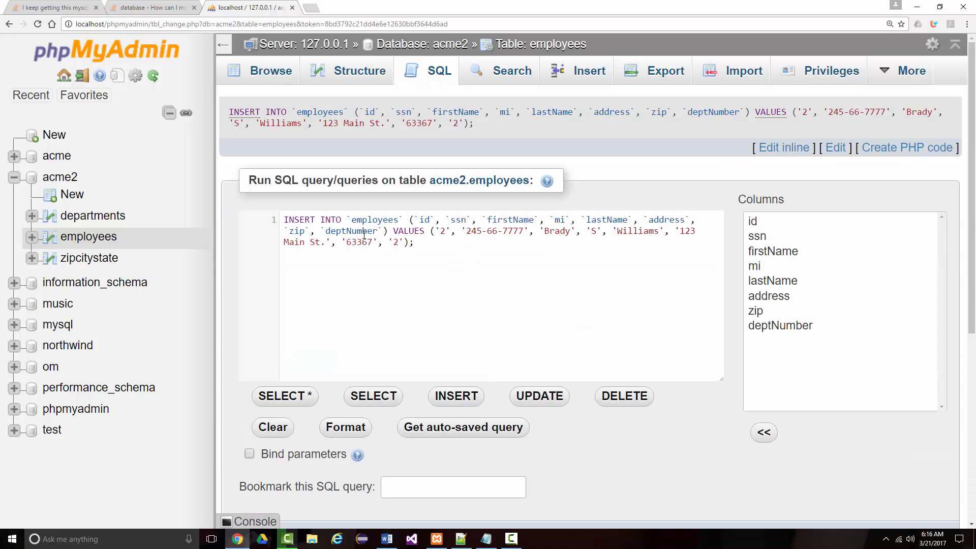
Browse the employees table to check the inserted records.
left_click(90, 238)
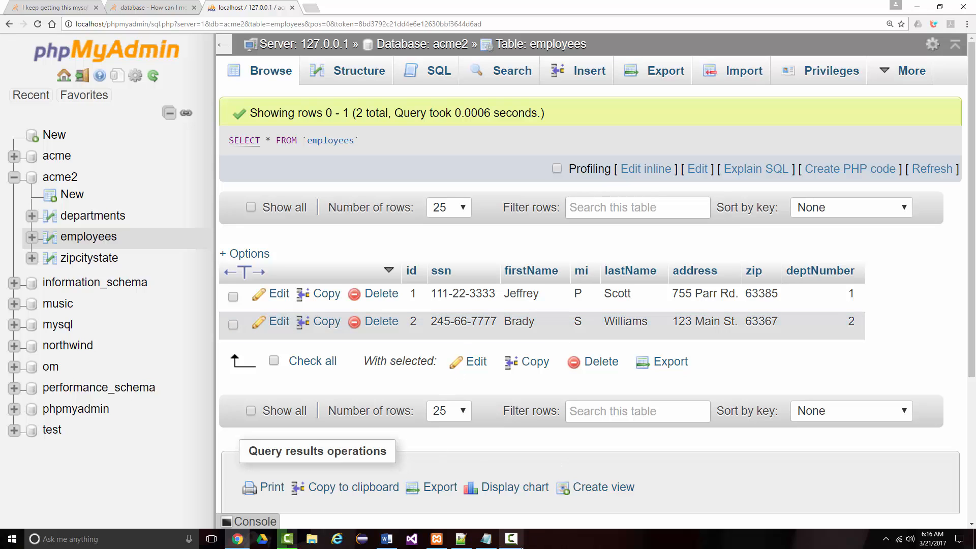
left_click(512, 540)
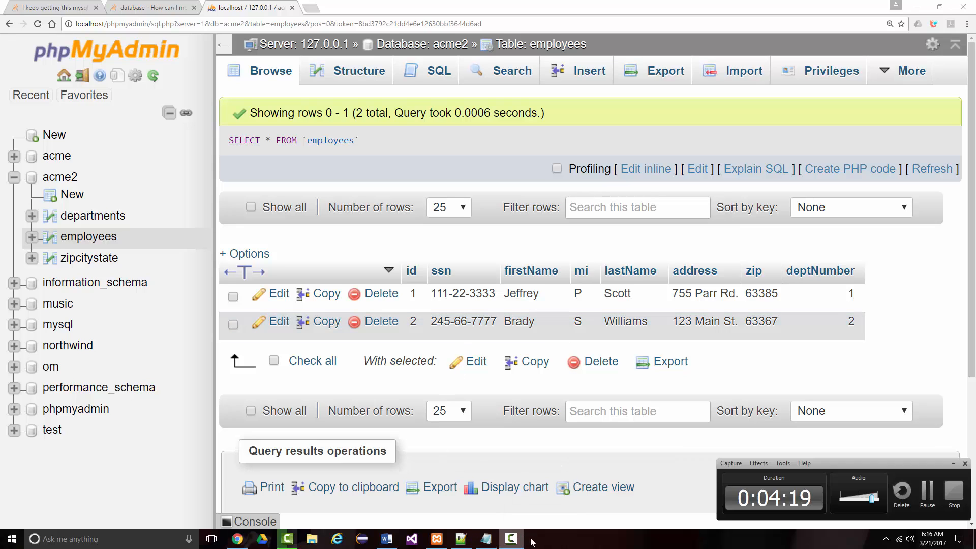
left_click(931, 500)
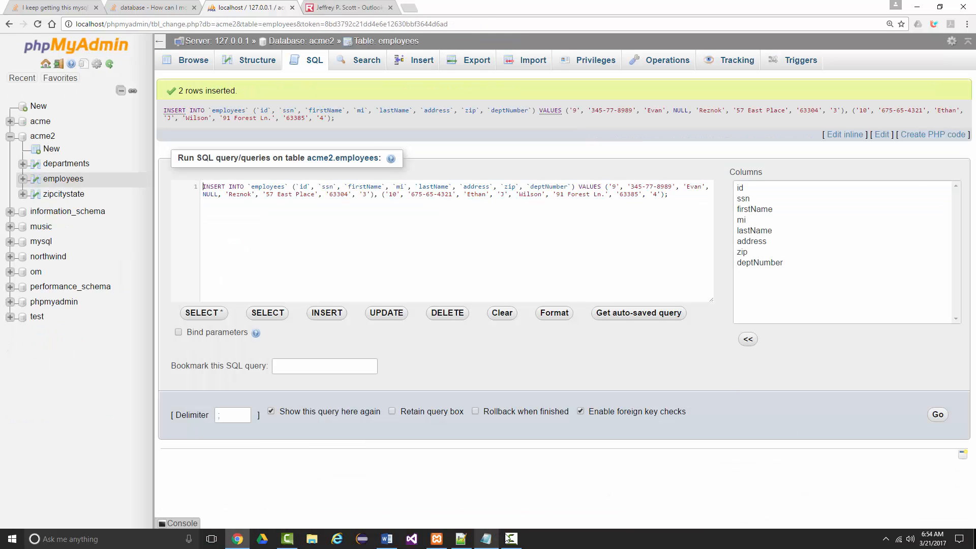
left_click(512, 539)
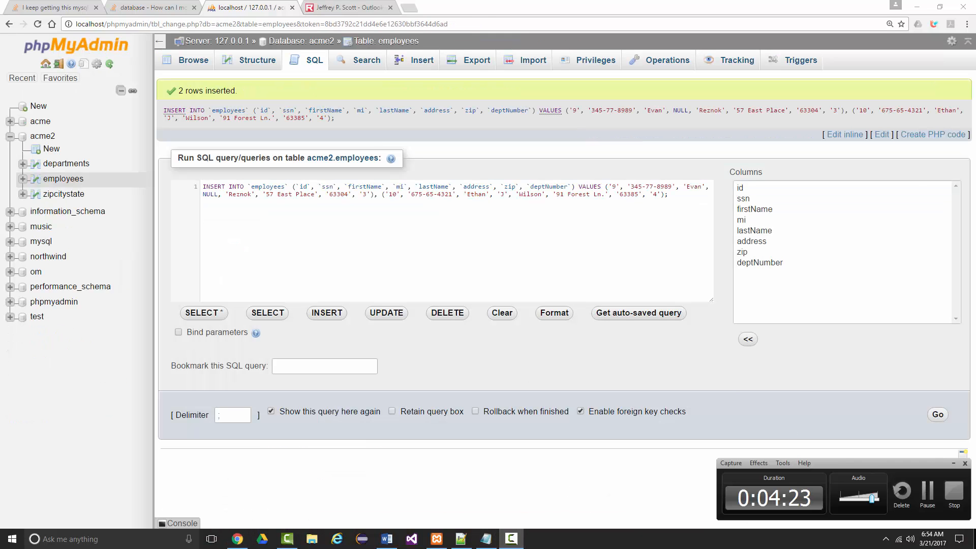
left_click(954, 463)
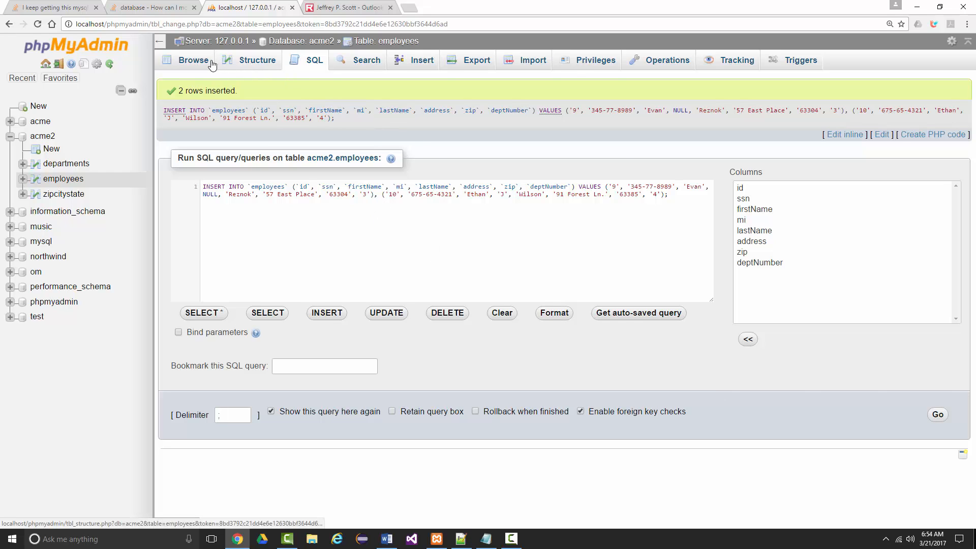
Browse the employees table, add the missing final "e" to the street name in the address of record id 5, and save it.
left_click(187, 63)
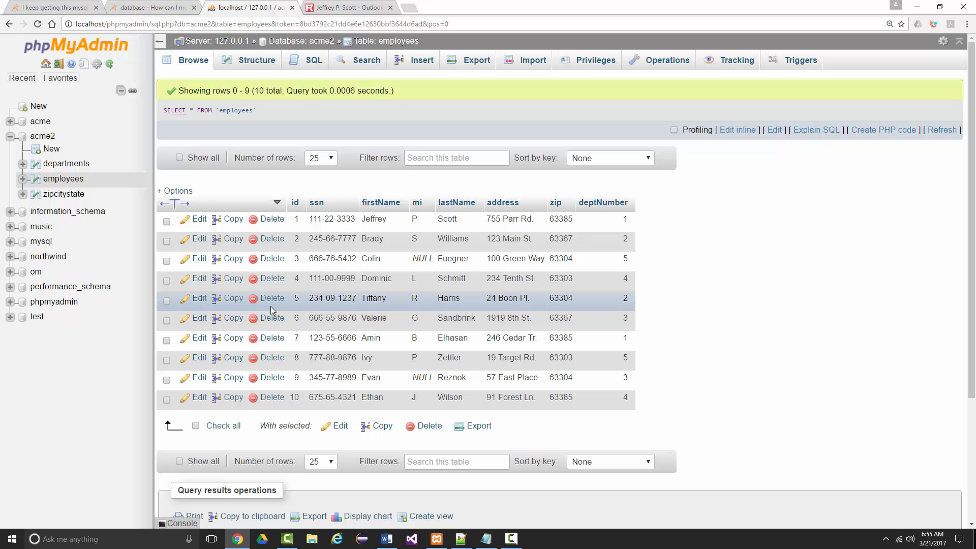
left_click(199, 299)
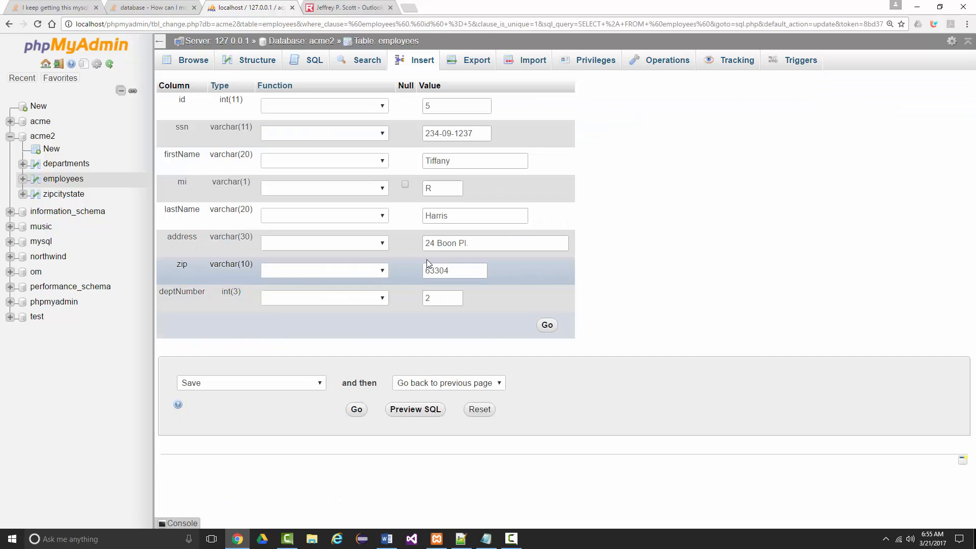
left_click(458, 245)
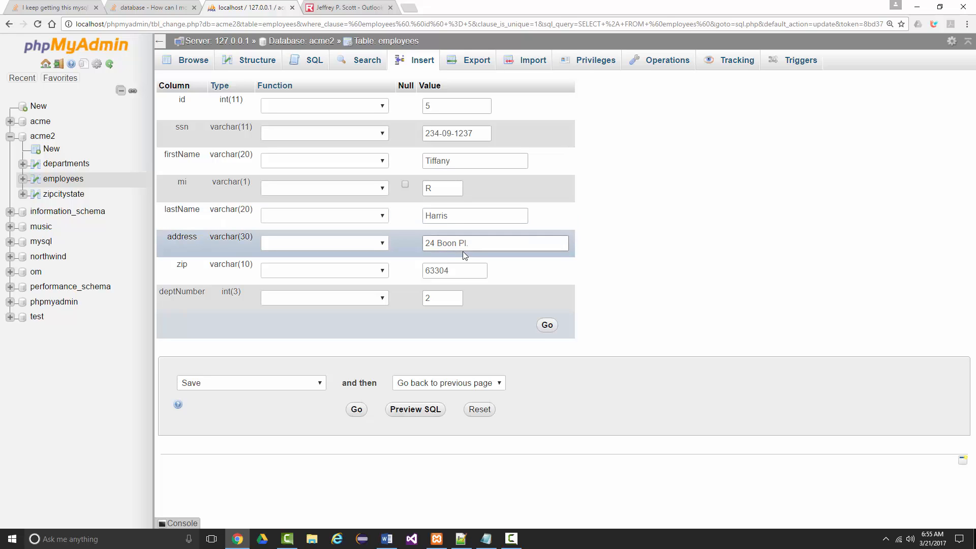
type("e")
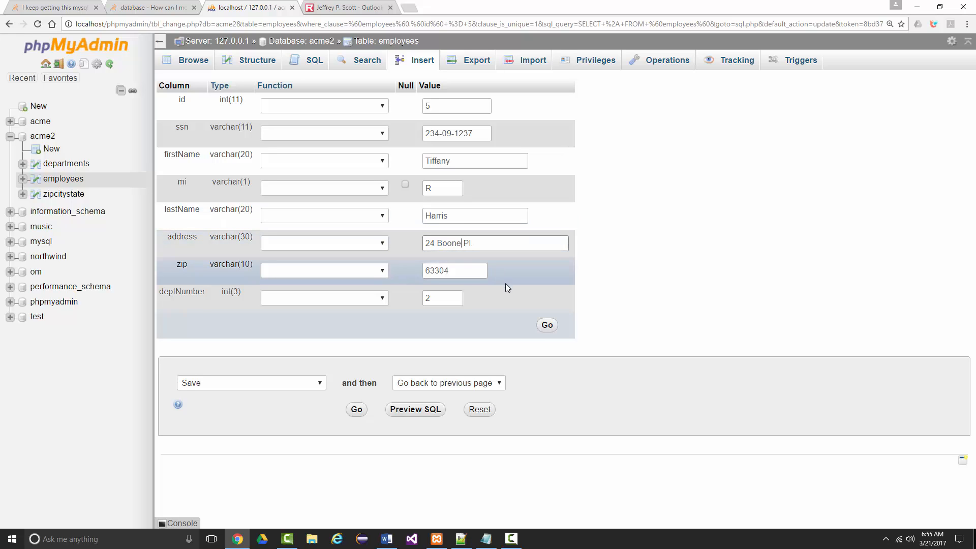
left_click(548, 327)
scroll(426, 378, "down", 1)
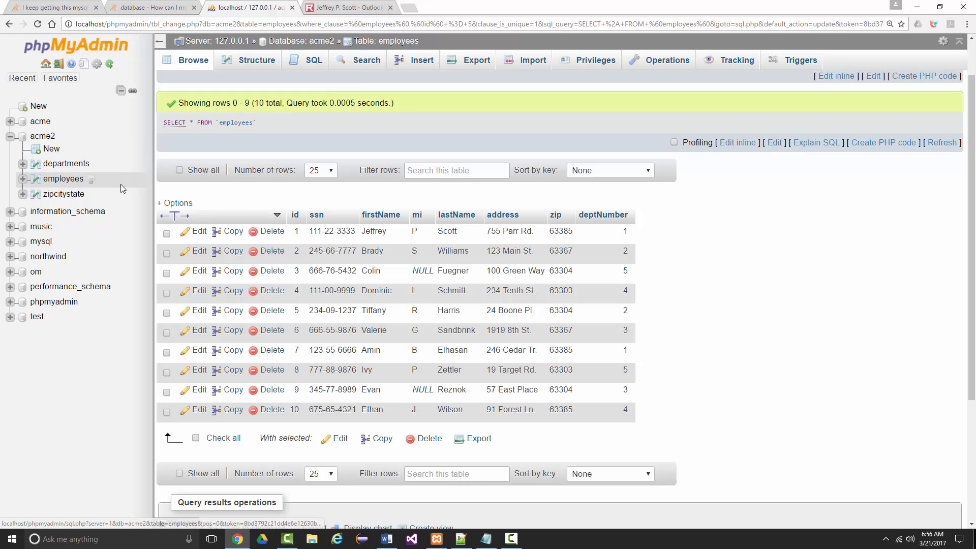
Start inserting into the departments table with a first record of deptNumber 1 and deptName "Info Tech".
left_click(66, 164)
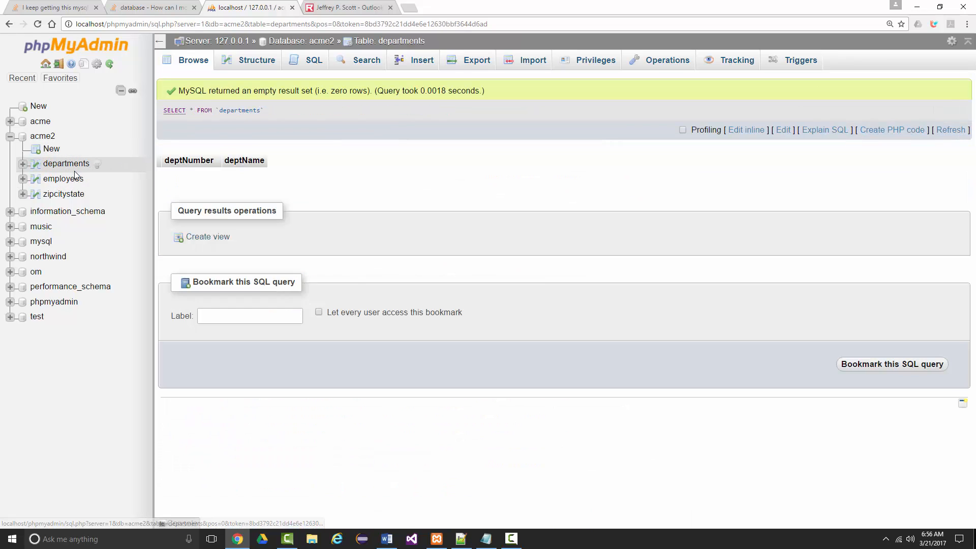
left_click(422, 63)
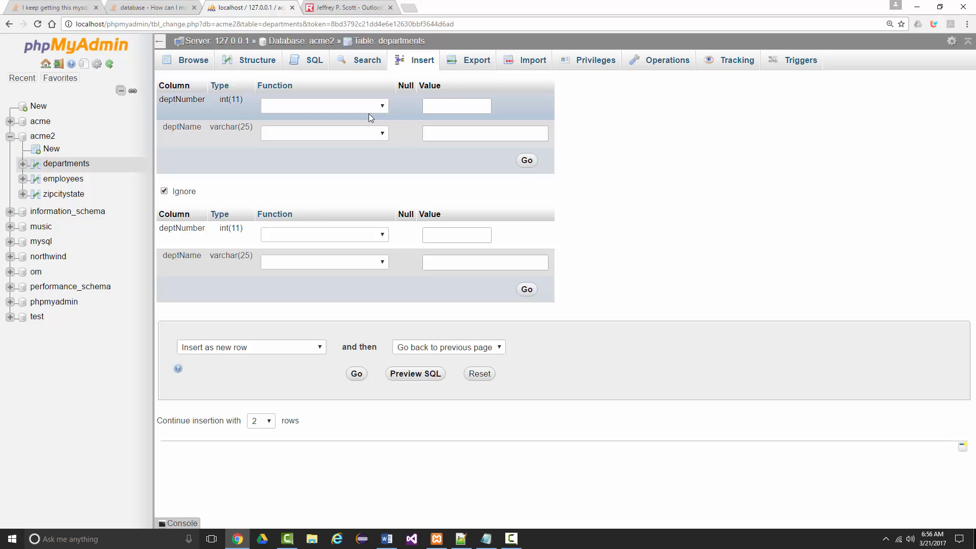
left_click(435, 107)
left_click(460, 134)
type("Info")
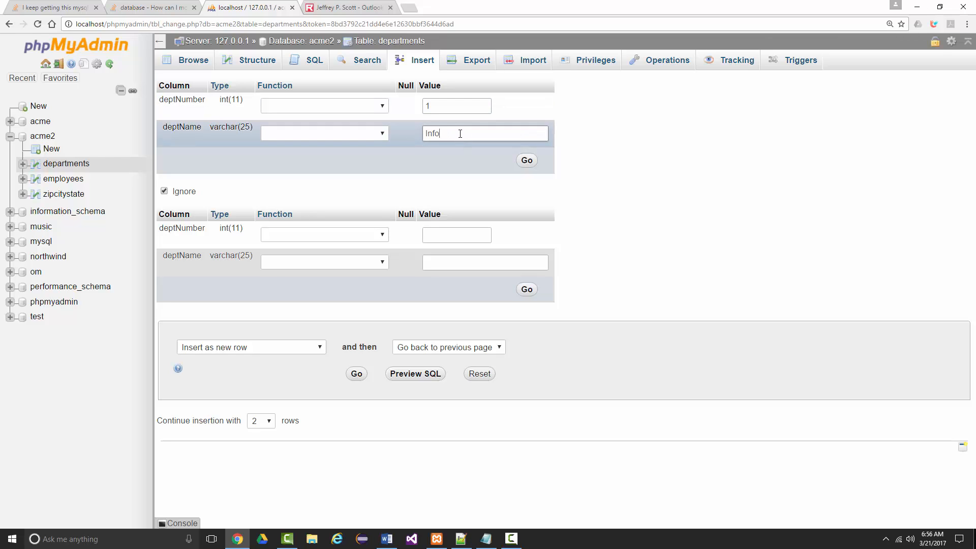
type(" Tech")
Fill in a second department with deptNumber 2 and deptName "Web Design", and insert both records.
left_click(439, 239)
type("2")
left_click(437, 263)
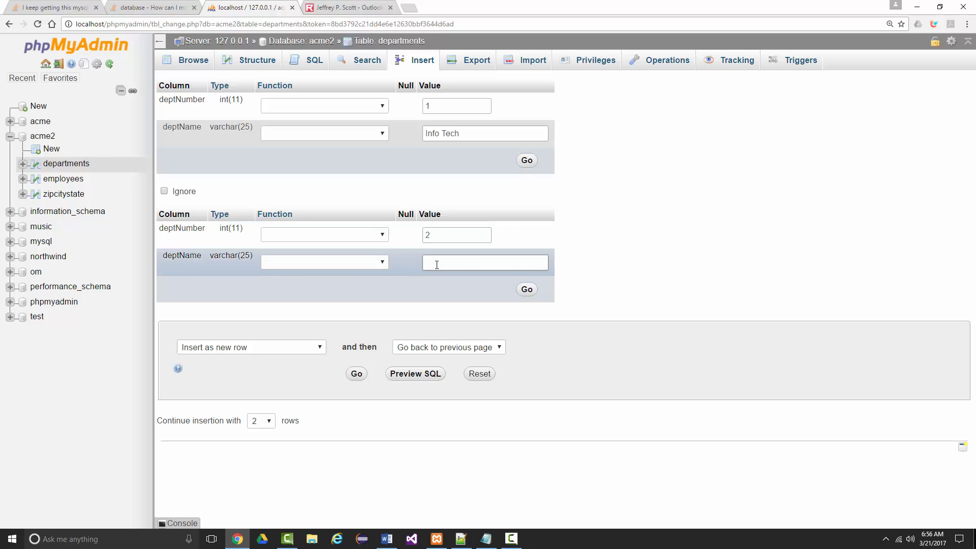
type("Web")
type("Design")
left_click(527, 290)
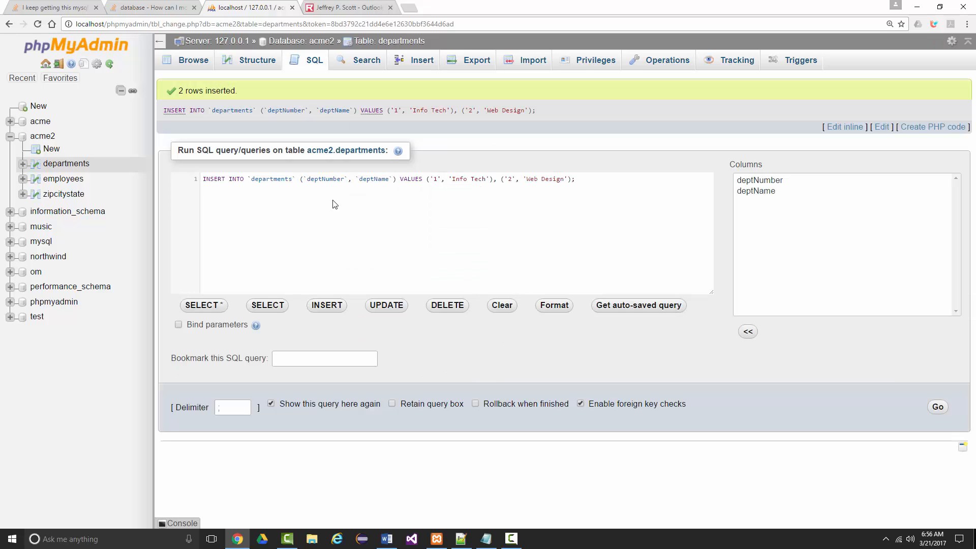
Start another departments insertion with a record of deptNumber 3 and deptName "Payroll".
left_click(421, 71)
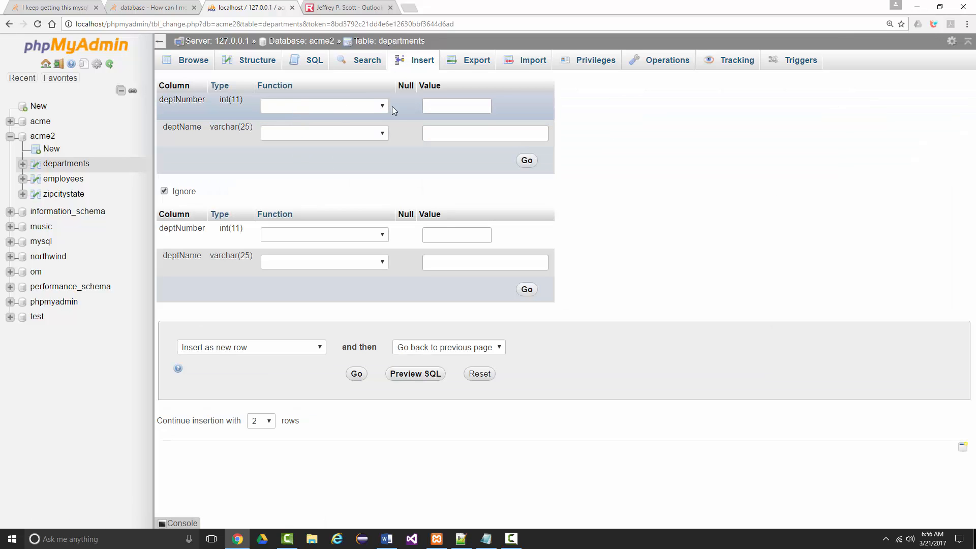
left_click(441, 107)
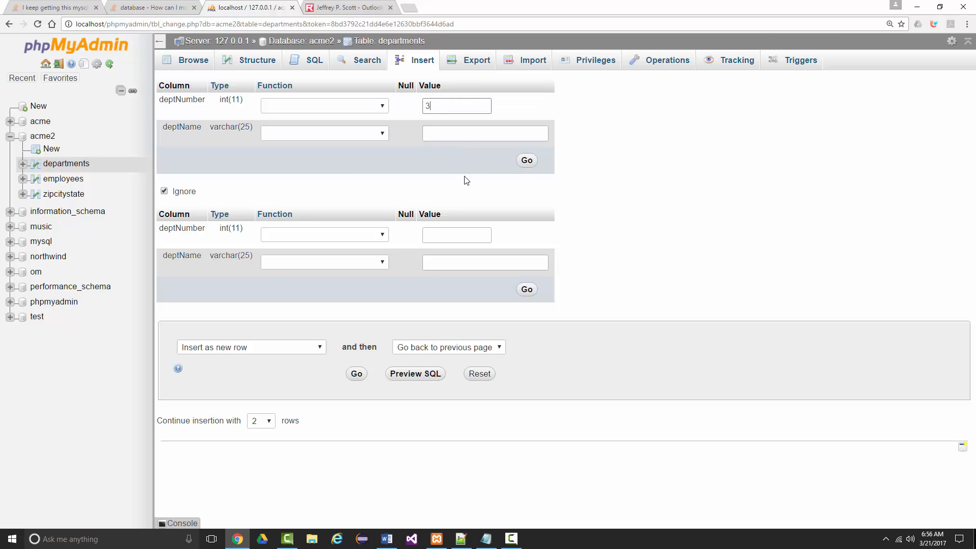
left_click(446, 134)
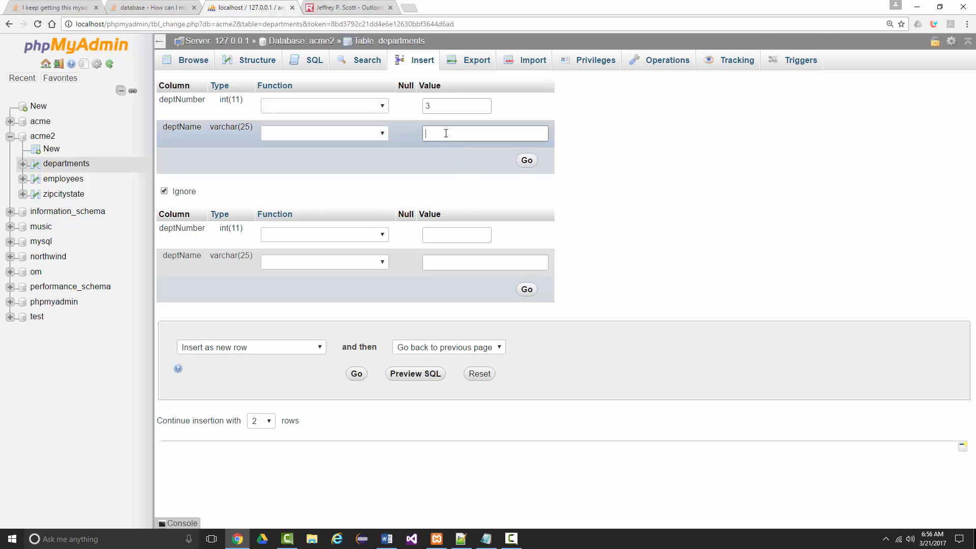
type("Payroll")
key("ctrl+minus")
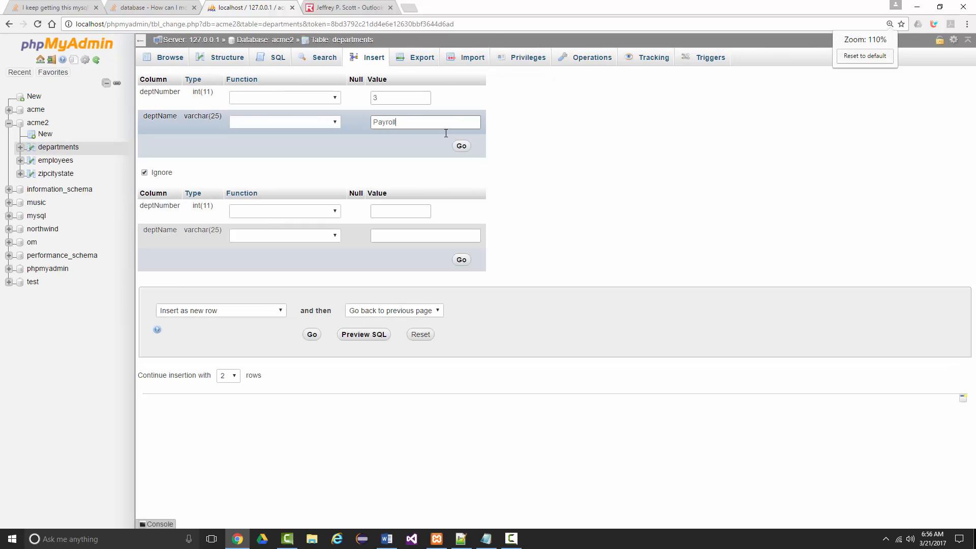
Fill in the second record with deptNumber 4 and deptName "Shipping", and insert both departments.
left_click(407, 212)
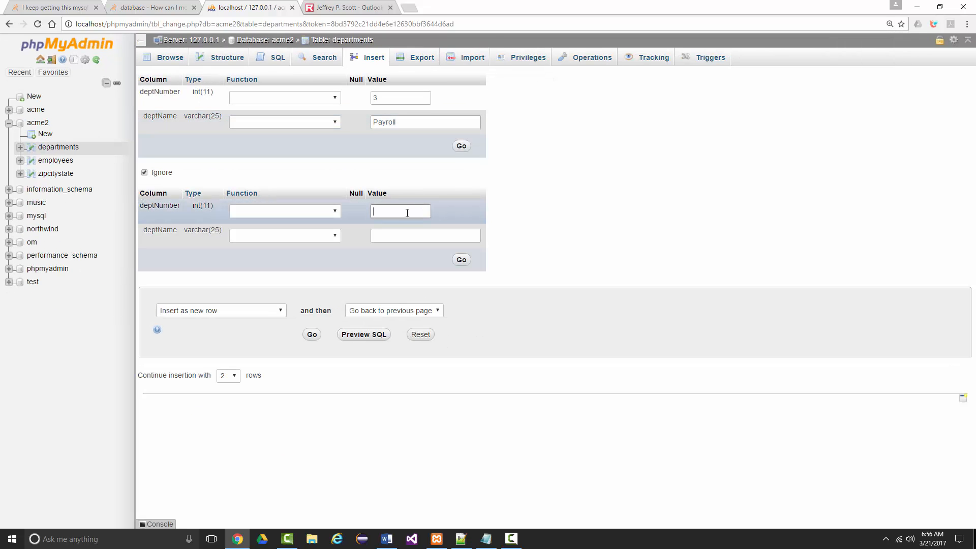
type("4")
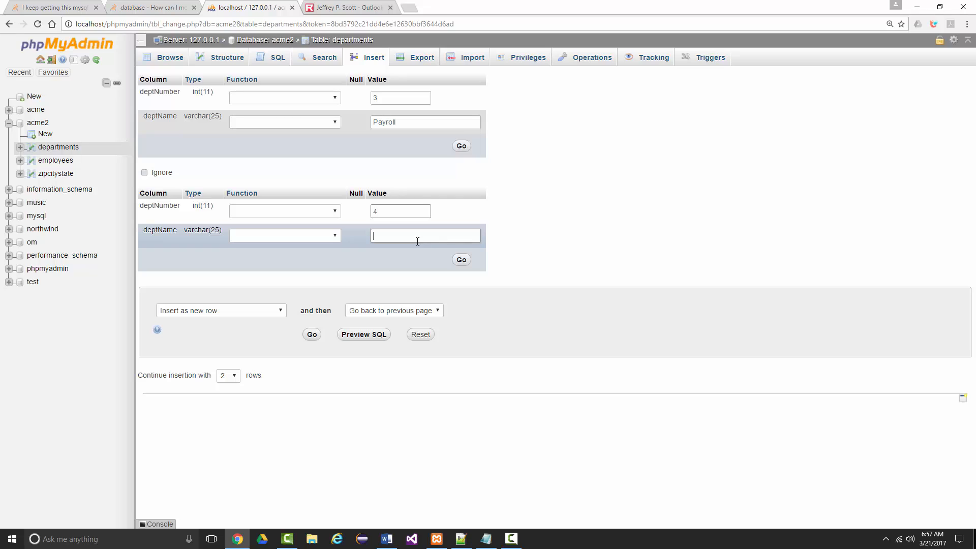
type("Shipping")
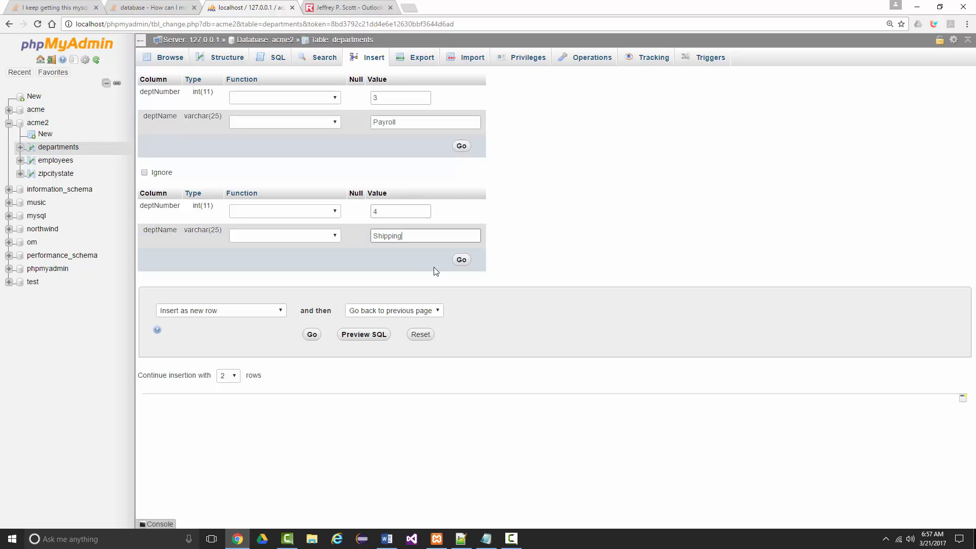
left_click(461, 259)
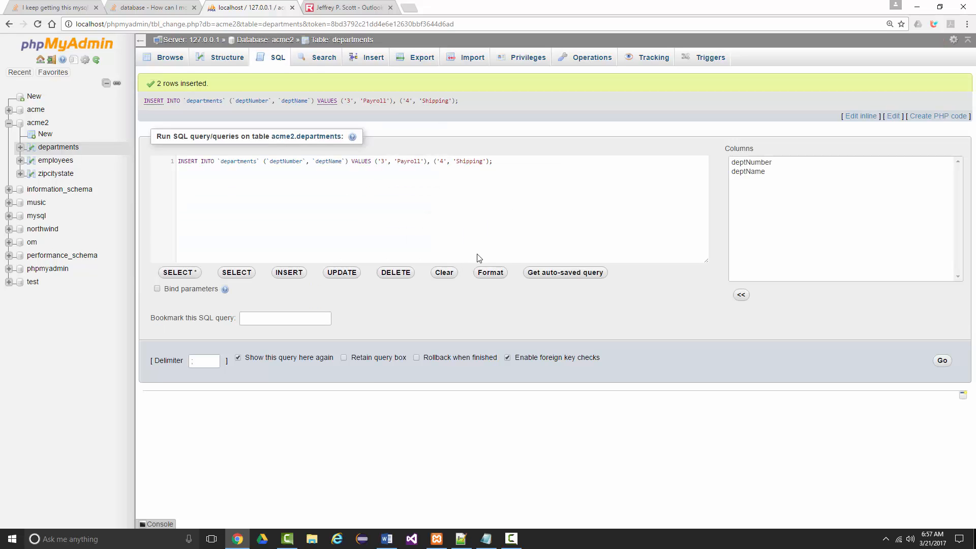
Insert one more departments record with deptNumber 5 and deptName "Accounting", and browse the table's records.
left_click(374, 57)
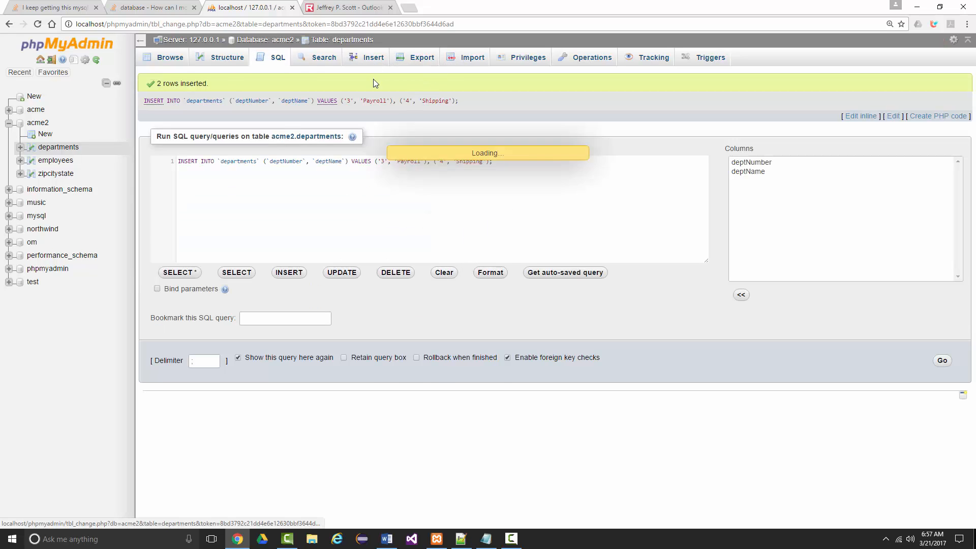
left_click(397, 97)
type("5")
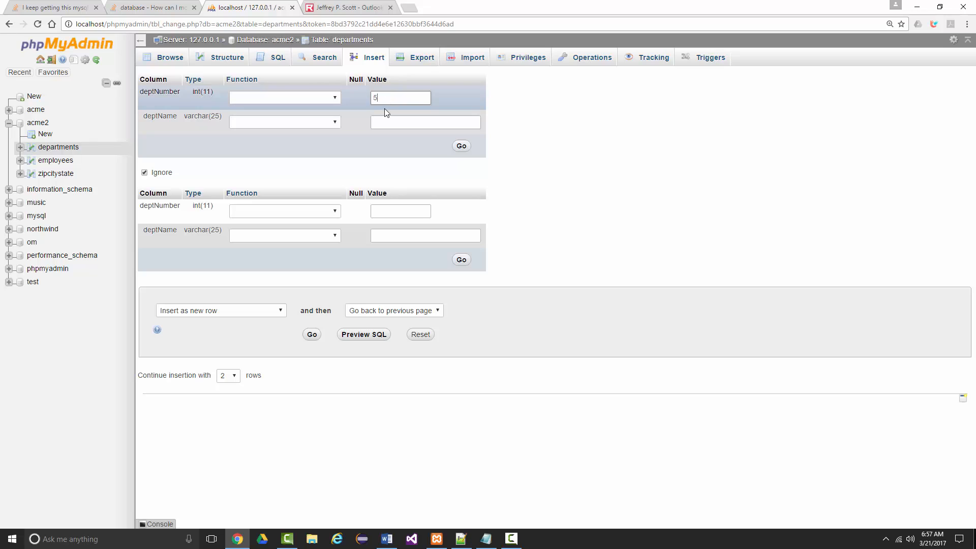
left_click(402, 121)
type("Ac")
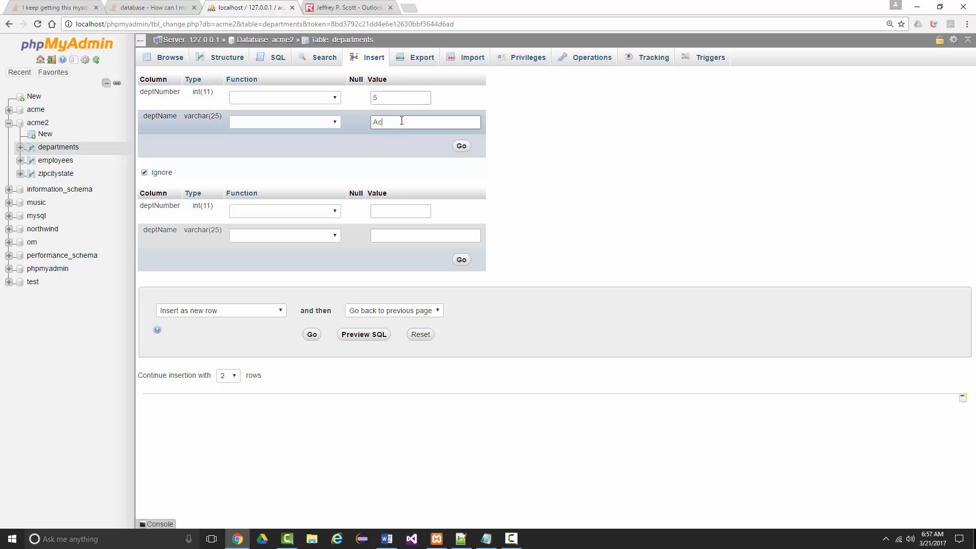
type("counting")
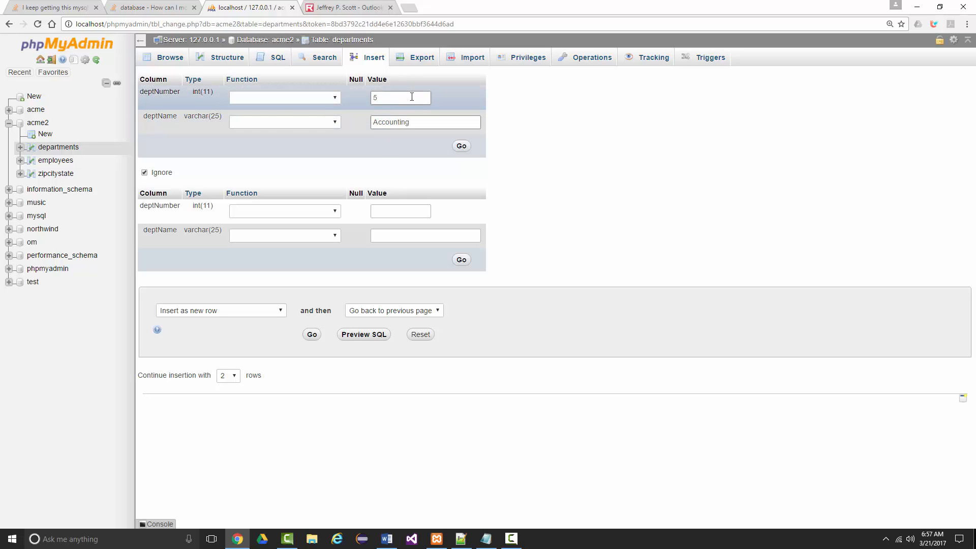
left_click(460, 146)
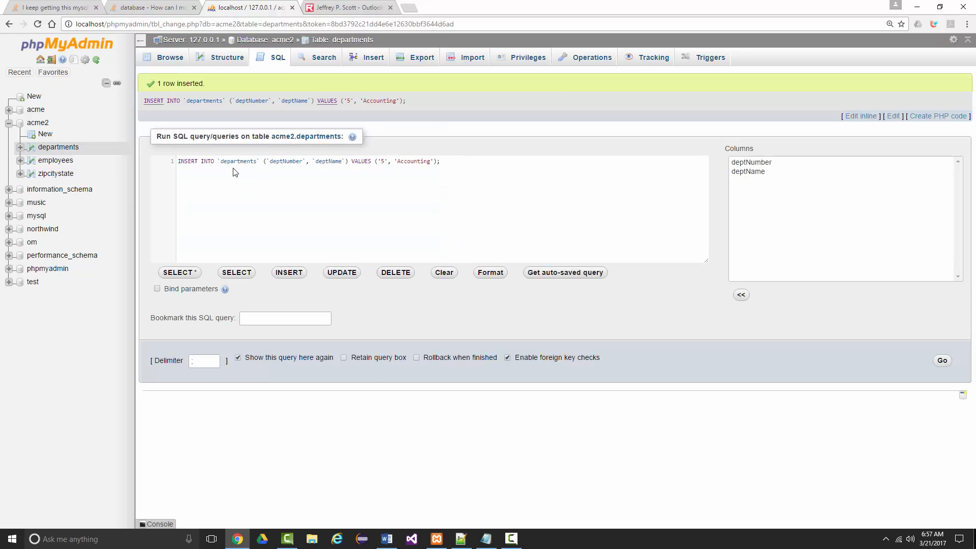
left_click(170, 58)
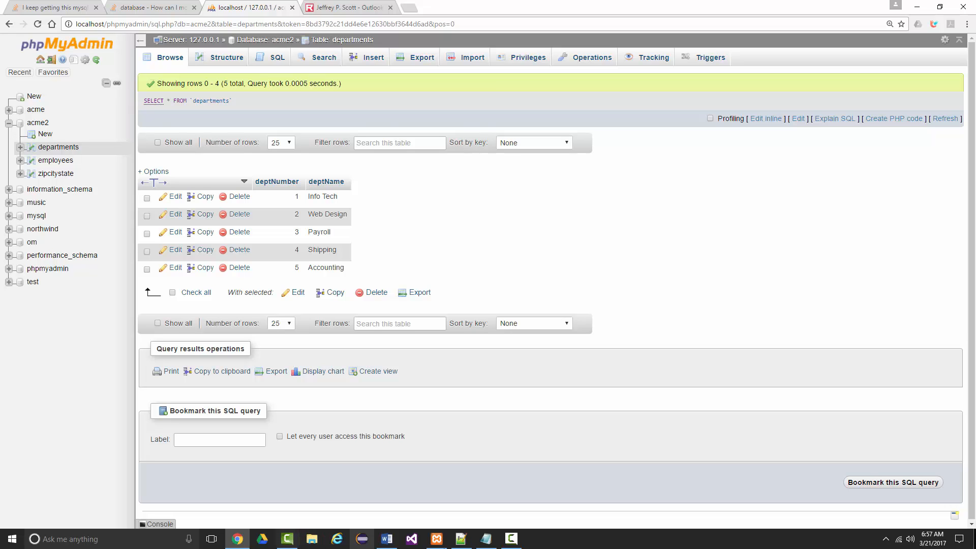
Switch to the XAMPP Control Panel, open its shell and log in to MySQL as root with "mysql -uroot".
left_click(437, 539)
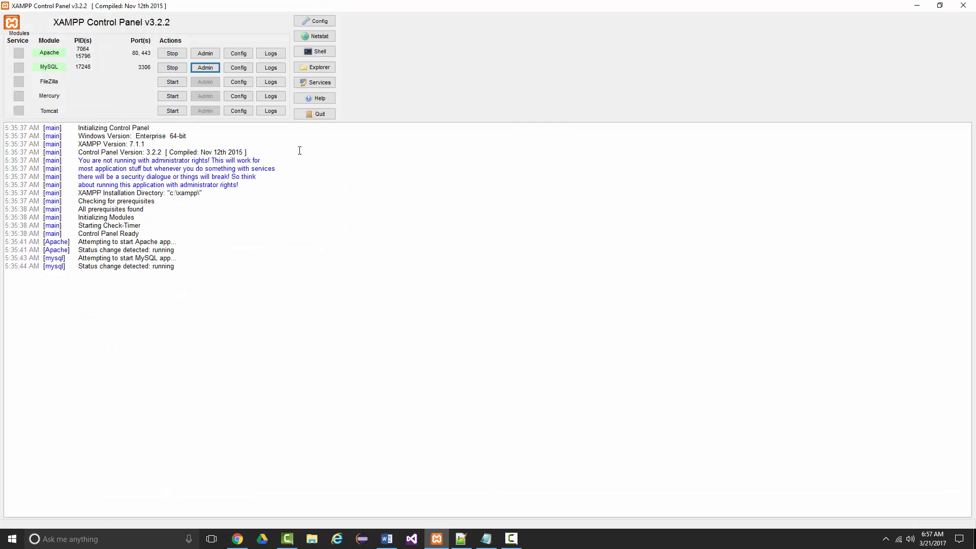
left_click(319, 52)
type("mysql")
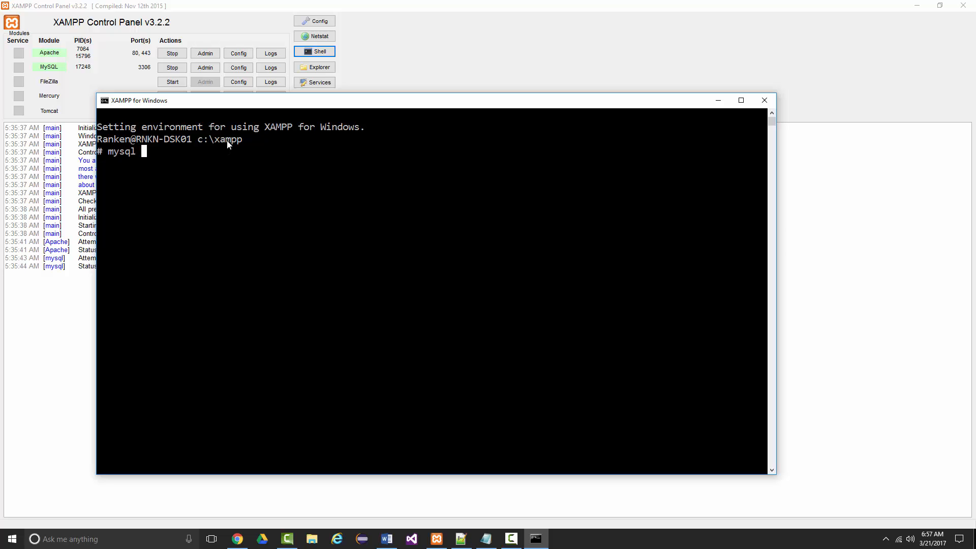
type(" -uroot")
key("Return")
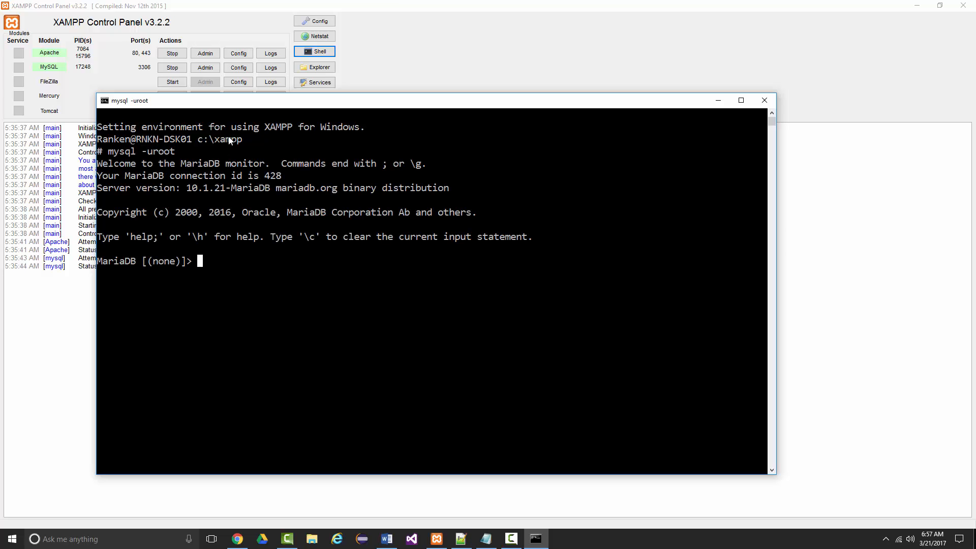
Switch to the acme database with "use acme".
type("use a")
type("cem")
key("BackSpace")
key("BackSpace")
type("me")
key("Return")
Query all records of the zipcitystate table with "select * from zipcitystate;".
type("s")
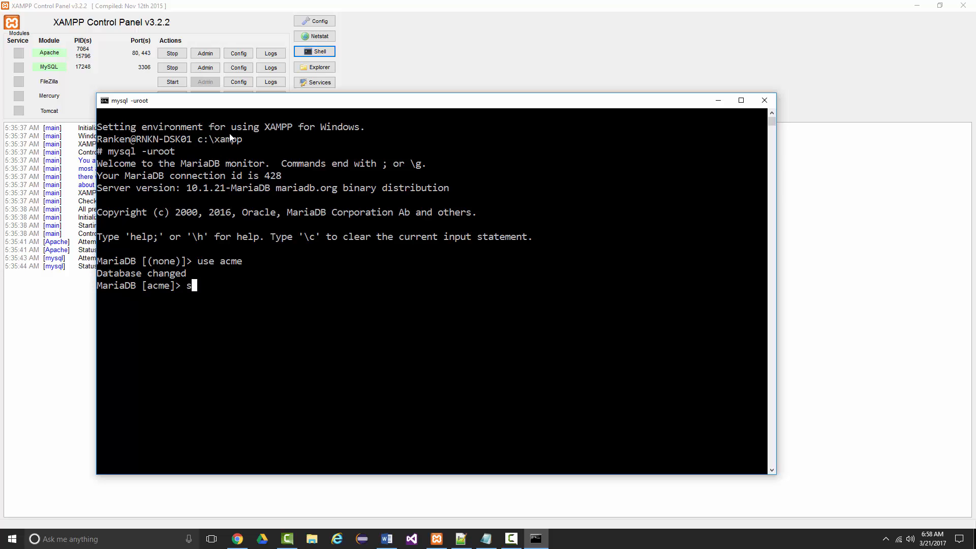
type("elect * from zipcitystate;")
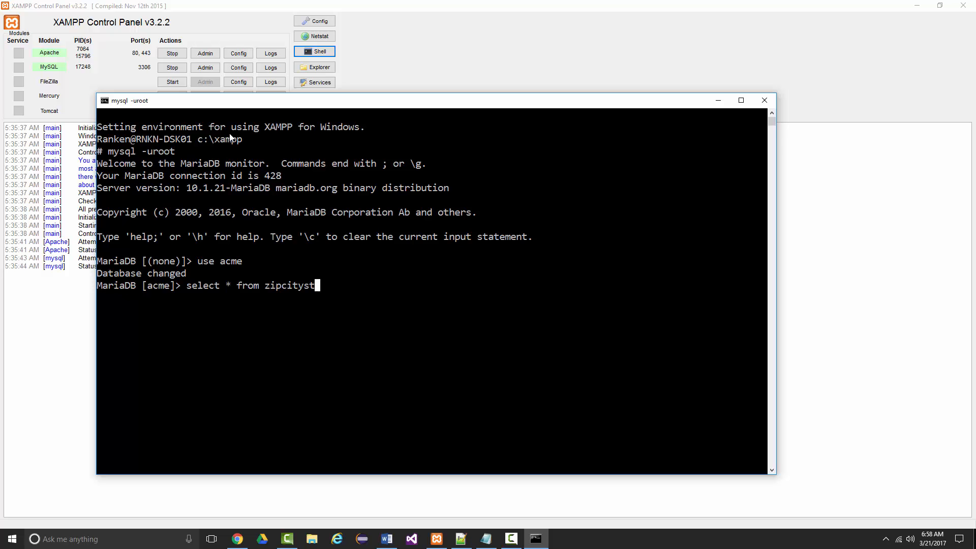
key("Return")
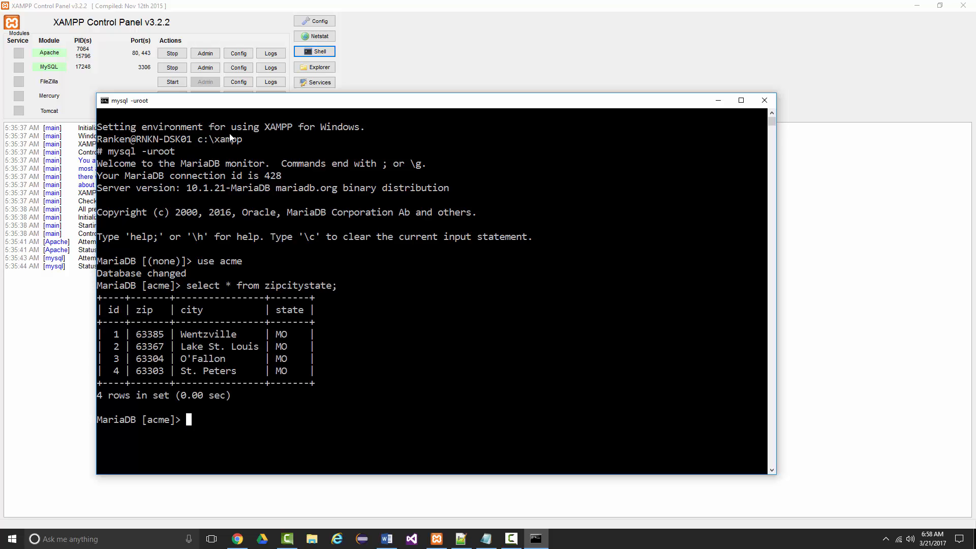
scroll(268, 190, "down", 4)
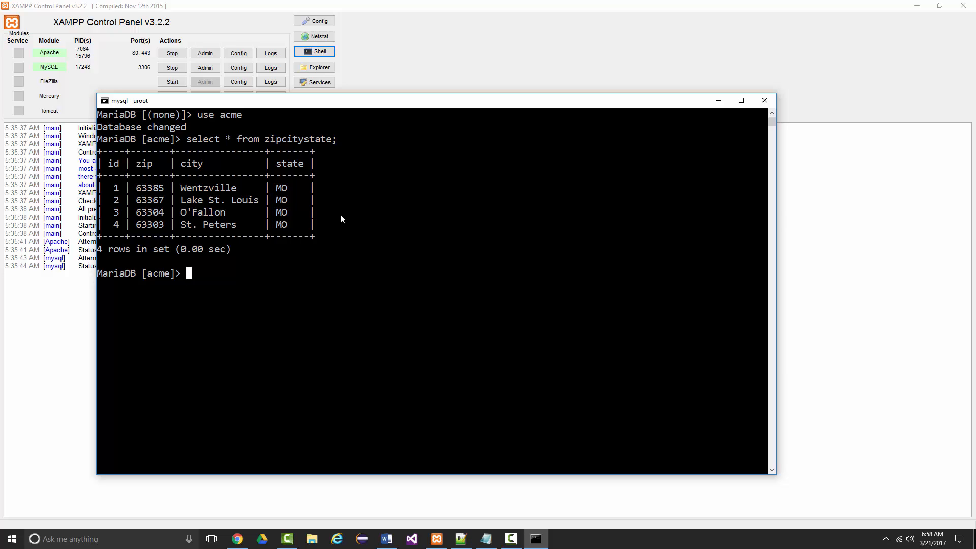
Switch to the Word document and paste the screenshot of the zipcitystate query below the existing screenshots.
left_click(387, 539)
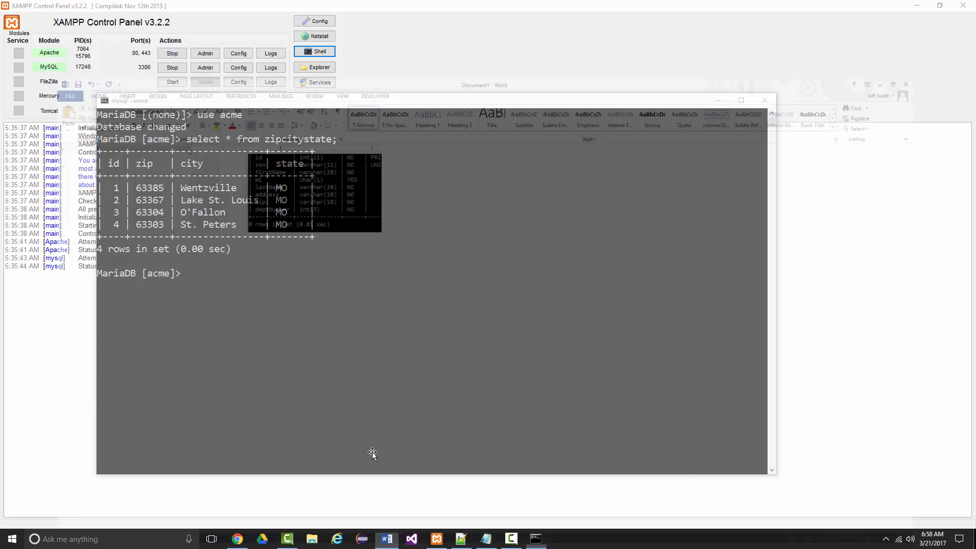
scroll(367, 359, "down", 9)
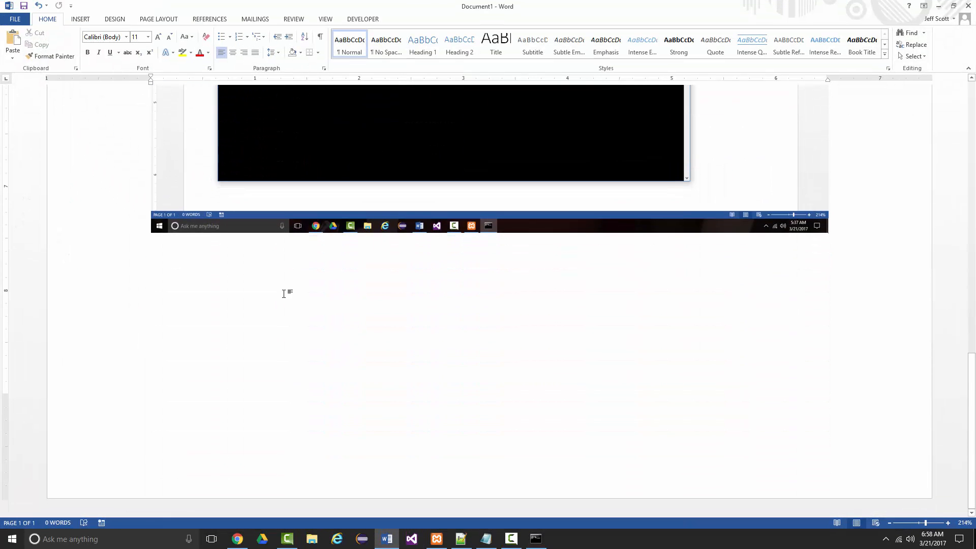
left_click(285, 288)
key("ctrl+v")
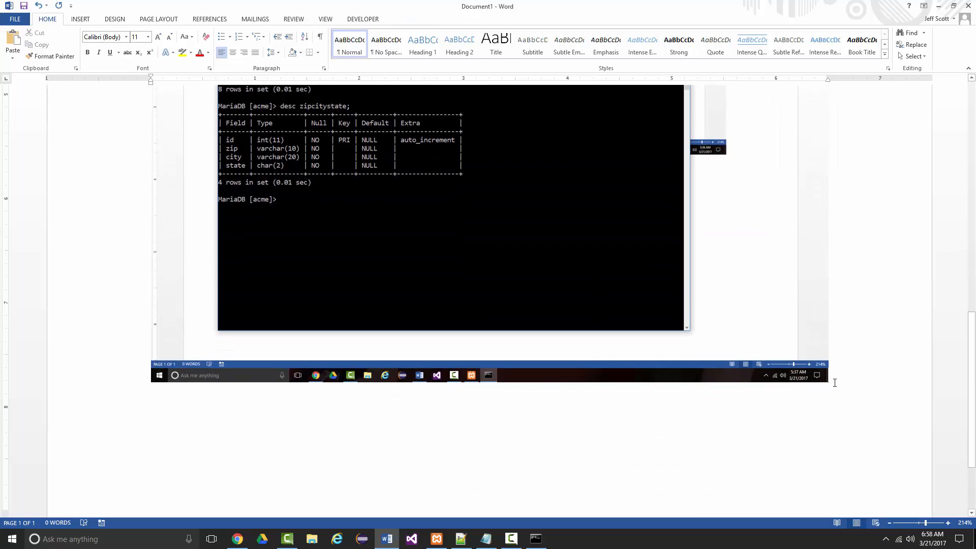
key("ctrl+v")
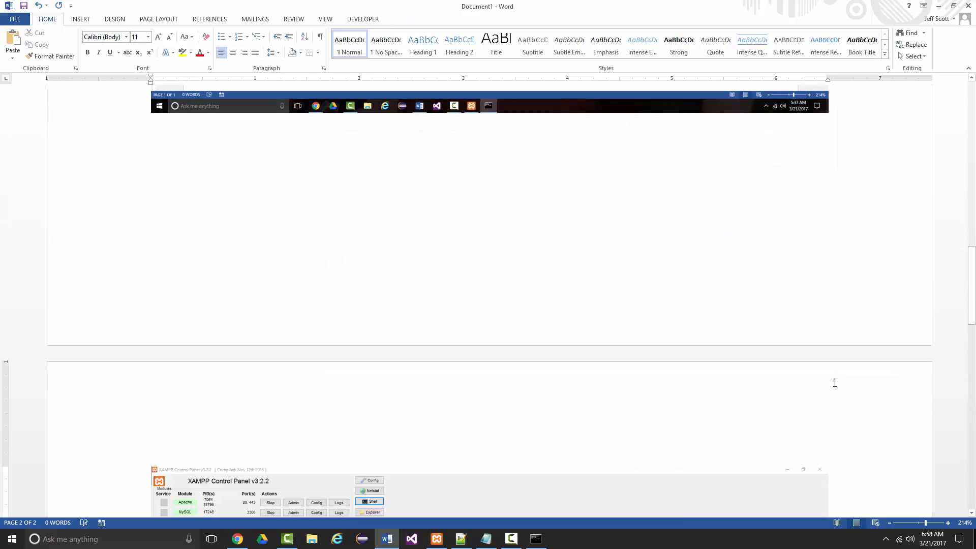
Print only page 2 of the document.
scroll(665, 371, "down", 2)
key("ctrl+p")
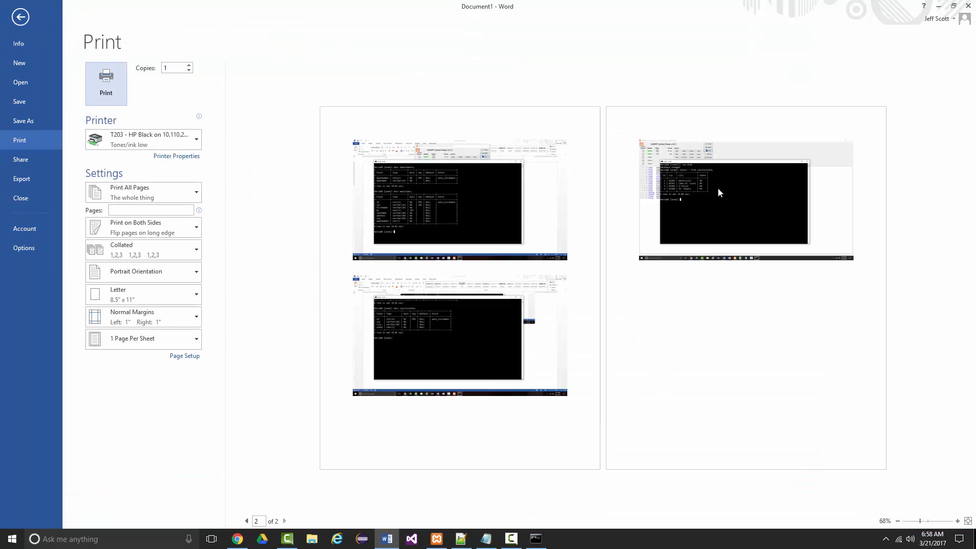
left_click(139, 210)
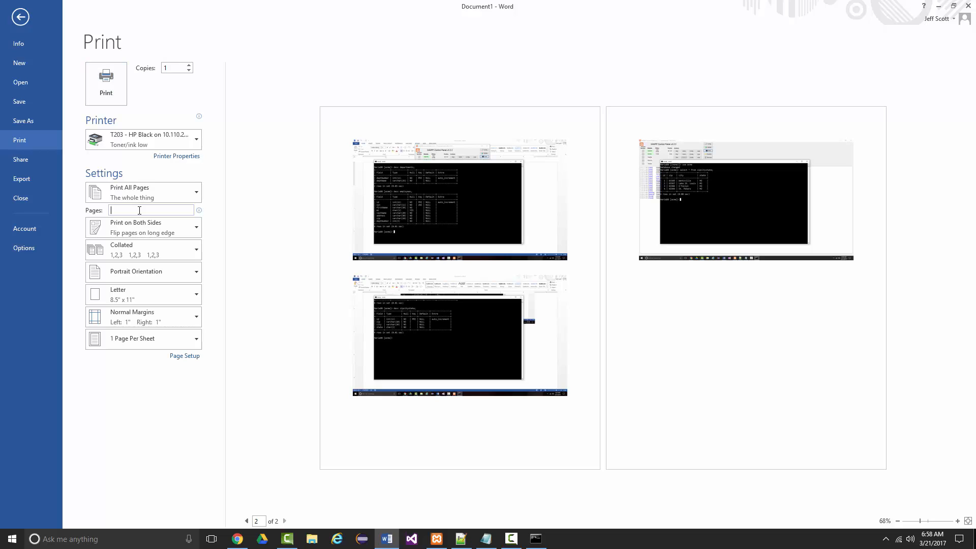
type("2")
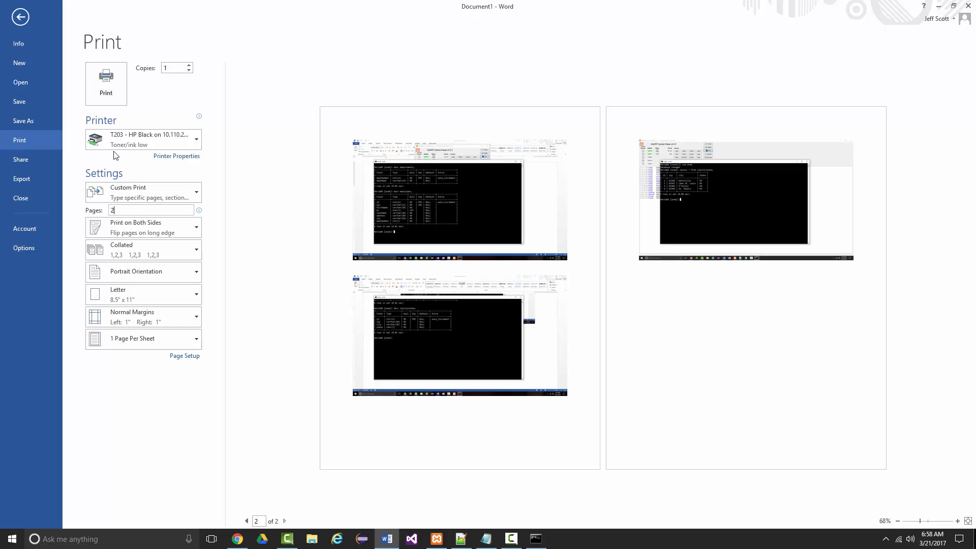
left_click(105, 85)
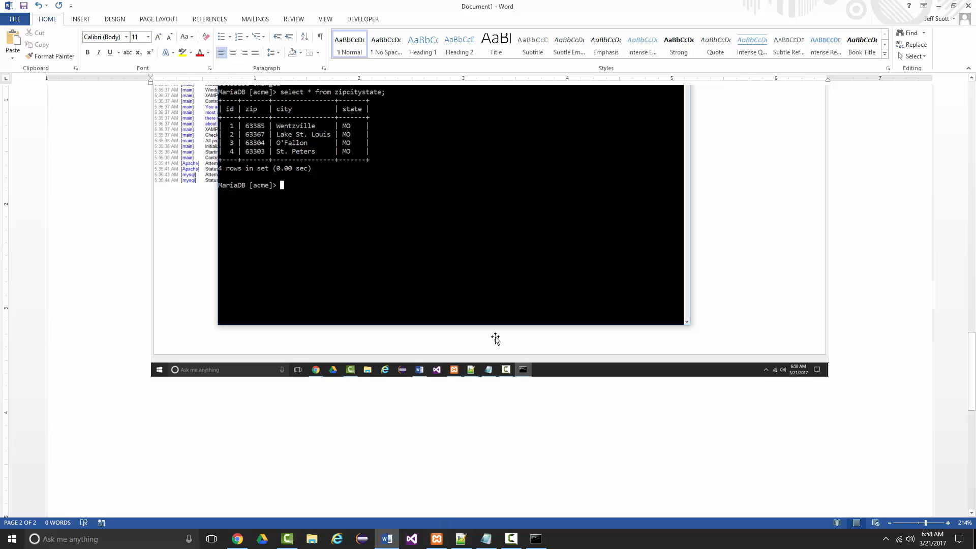
Return to the XAMPP shell, exit MariaDB, and exit the shell itself.
left_click(536, 543)
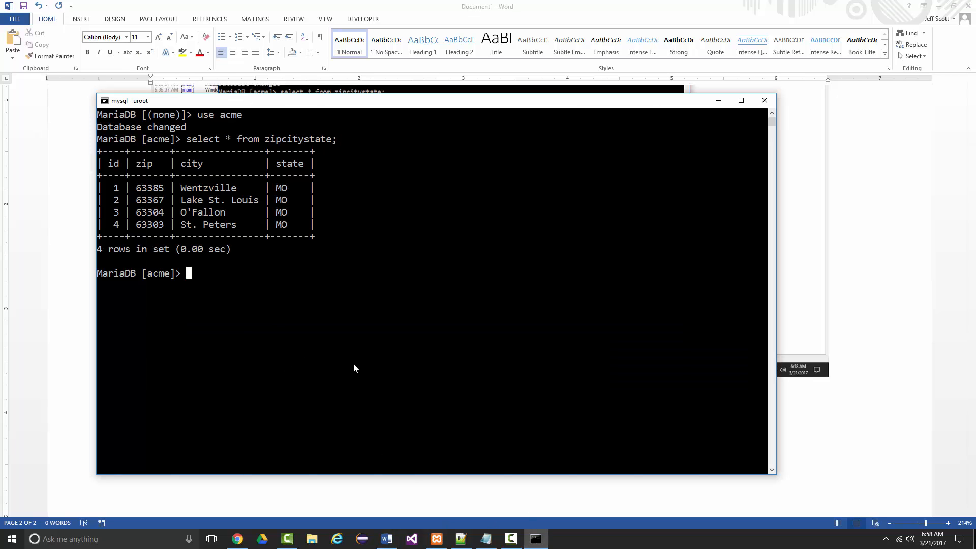
type("exit")
key("Return")
type("exit")
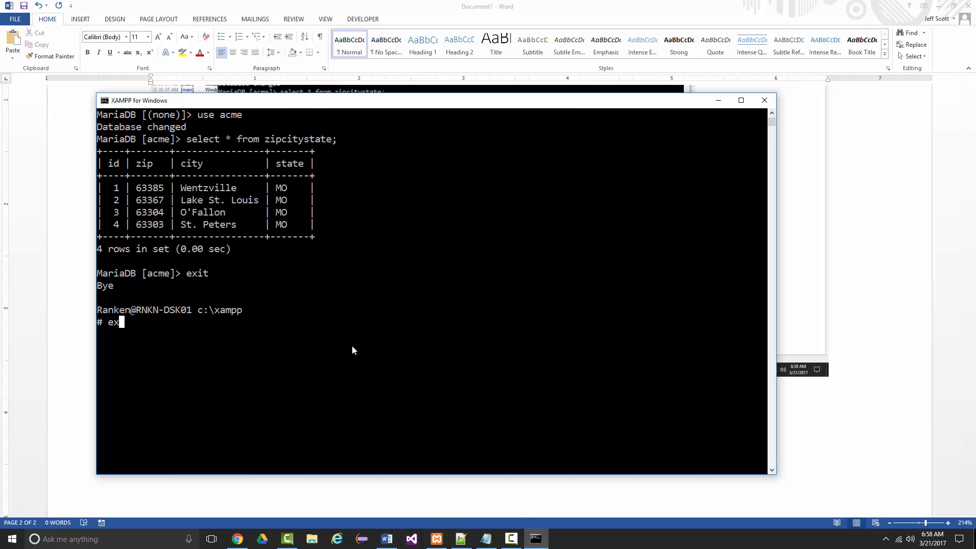
key("Return")
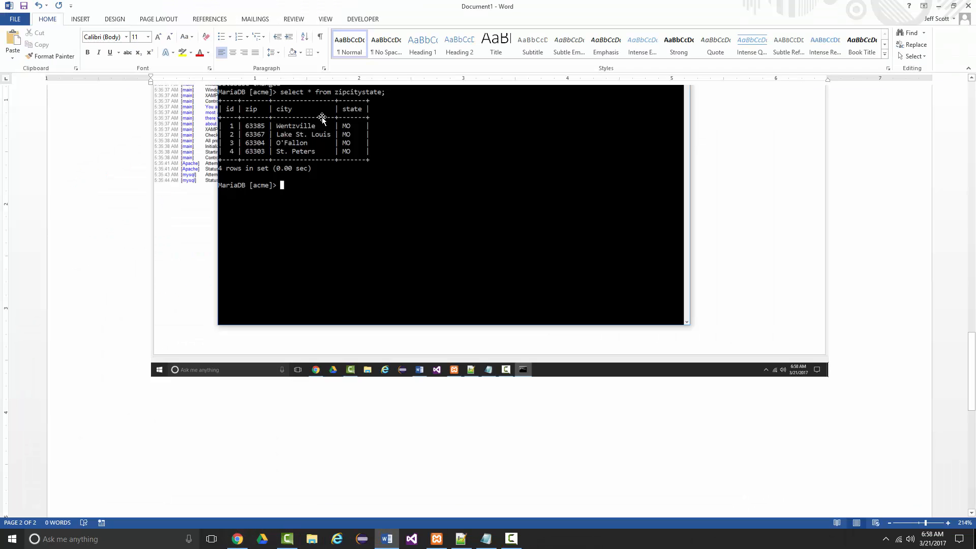
Switch back to phpMyAdmin in Chrome and examine the records and structure of the acme2 zipcitystate table.
left_click(238, 539)
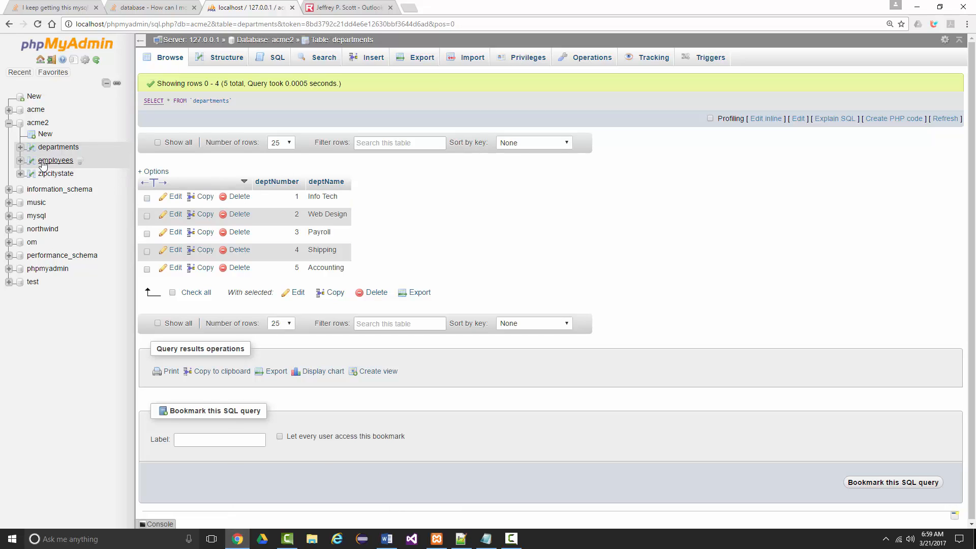
left_click(53, 174)
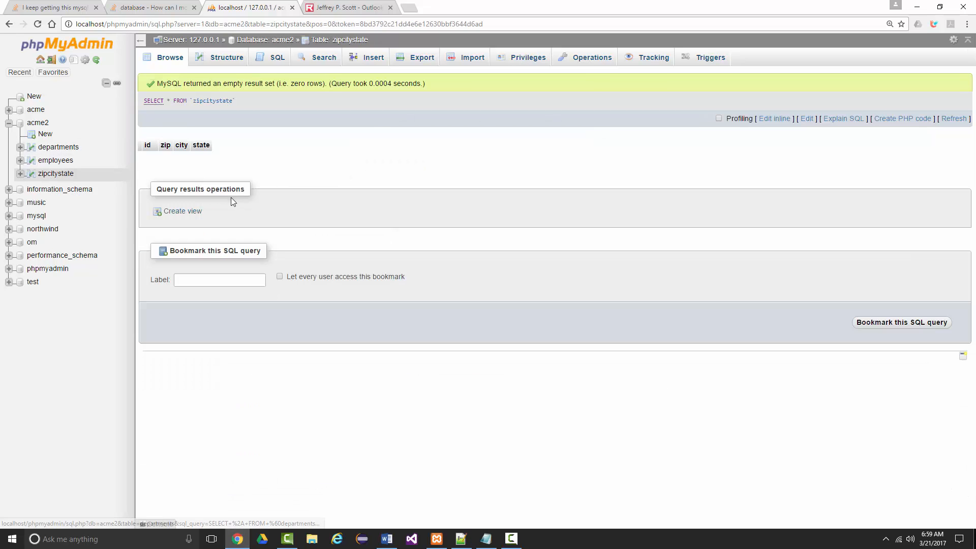
left_click(203, 61)
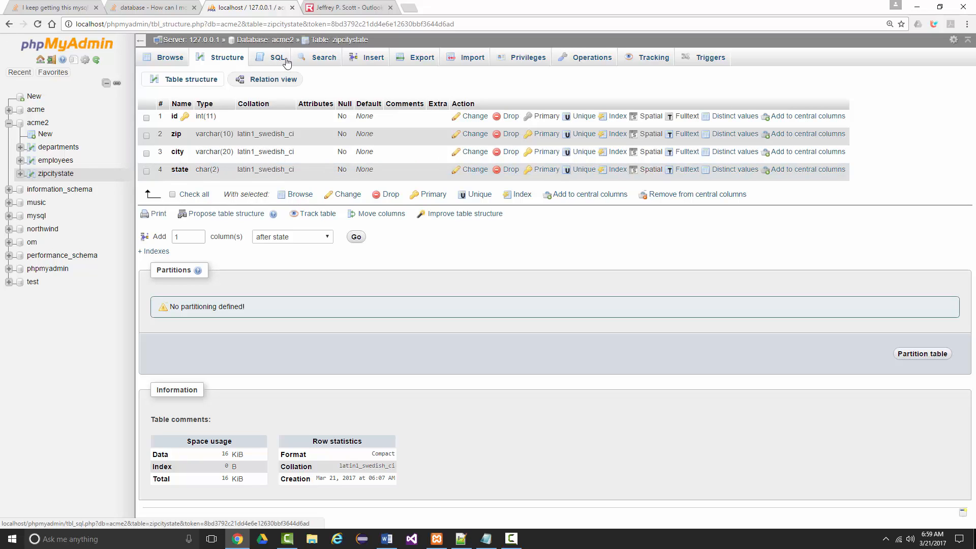
Start inserting into zipcitystate with a first record of id 1, zip 63385, city "Wentzville" and state "MO".
left_click(370, 61)
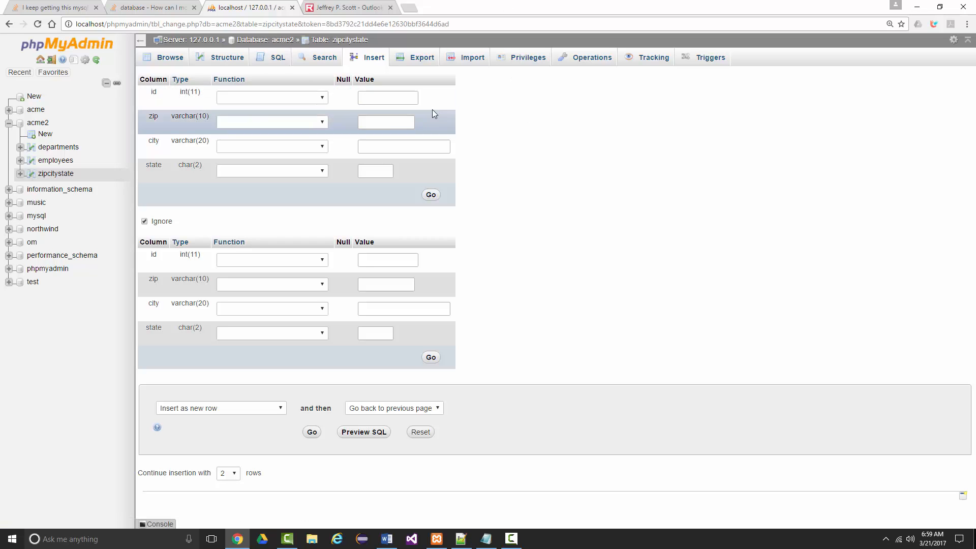
left_click(390, 102)
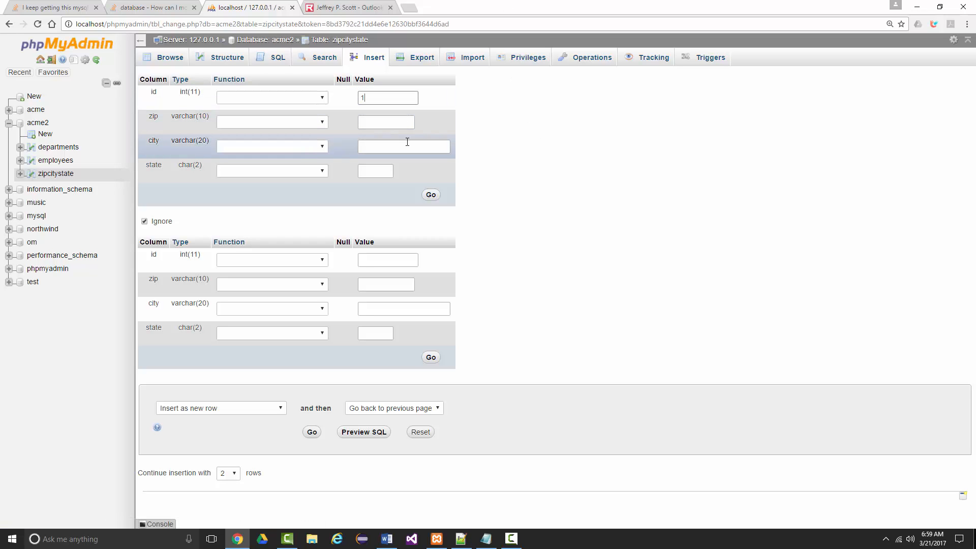
left_click(390, 121)
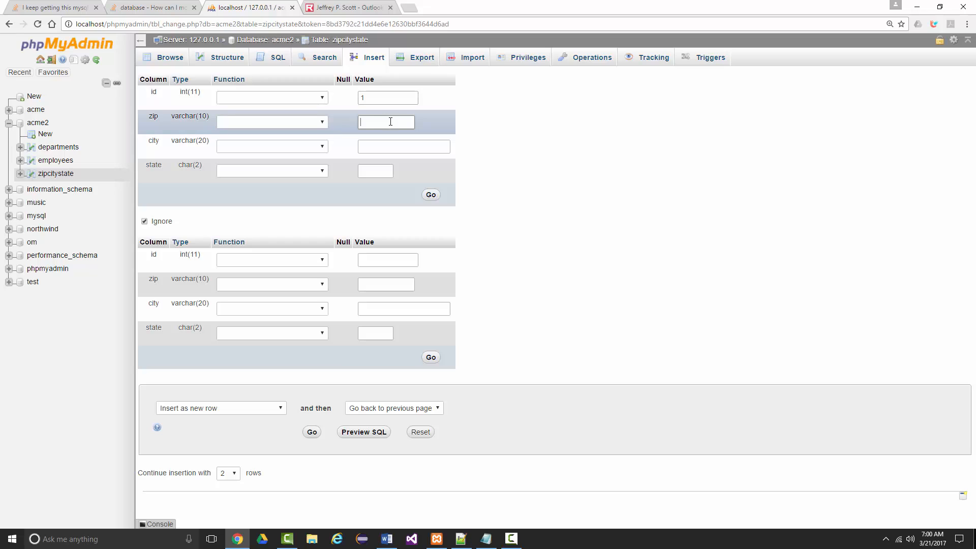
type("63385")
left_click(372, 143)
type("Wentz")
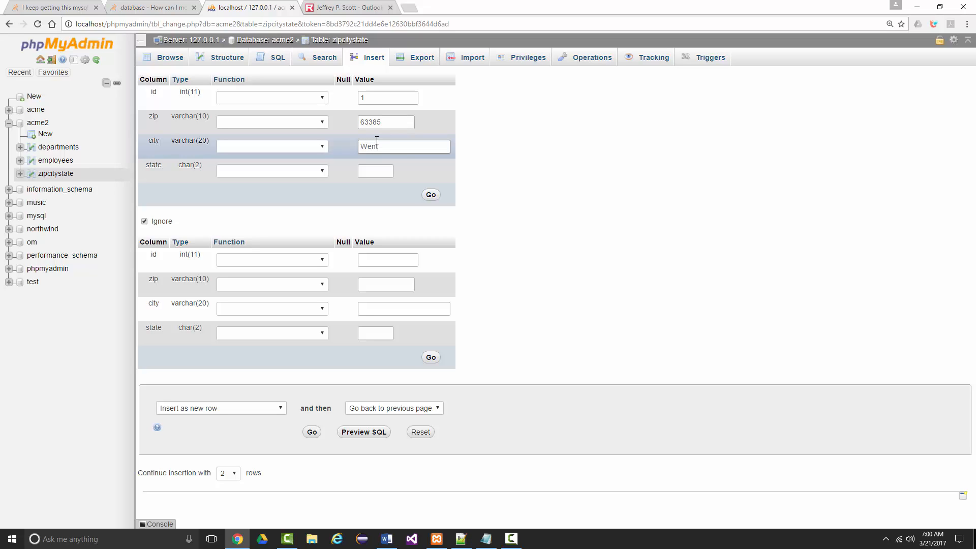
type("ville")
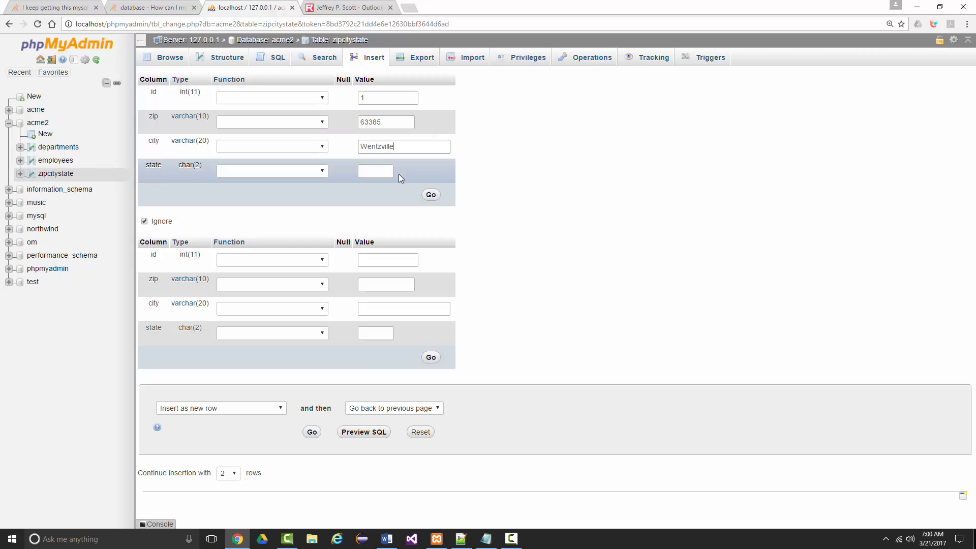
left_click(372, 169)
type("MO")
Fill in a second zipcitystate record with id 2, zip 63367, city "Lake St. Louis" and state "MO", and insert both records.
left_click(379, 260)
type("2")
left_click(371, 284)
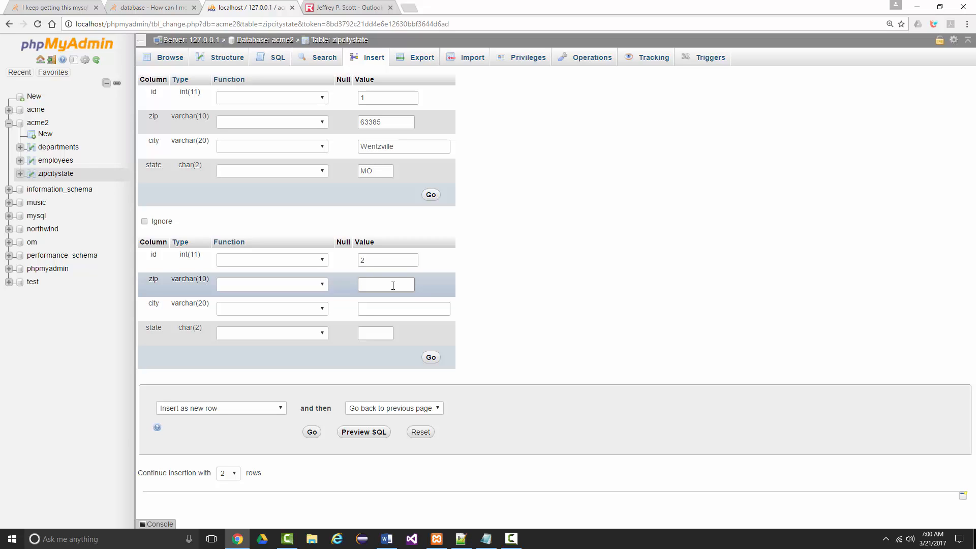
type("63367")
left_click(376, 313)
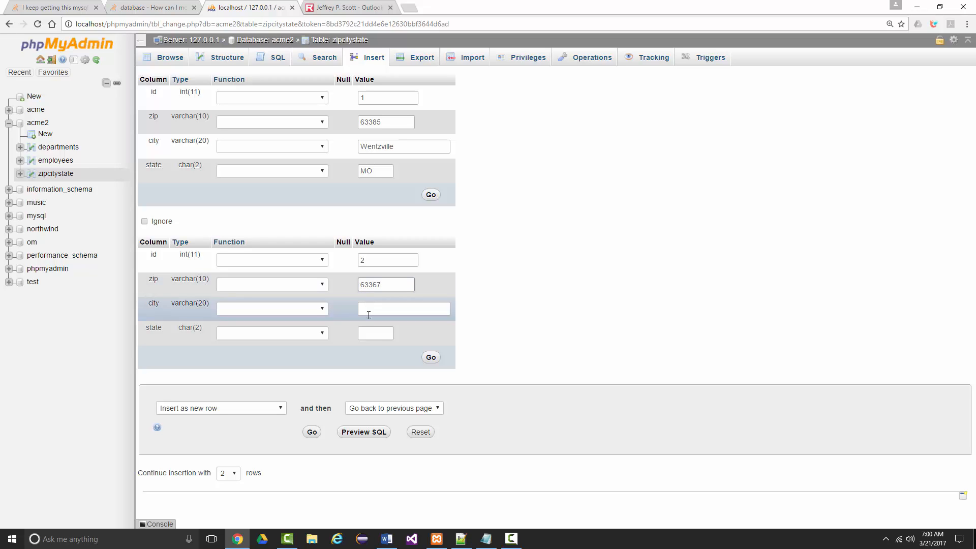
type("Lake St. Louis")
left_click(377, 331)
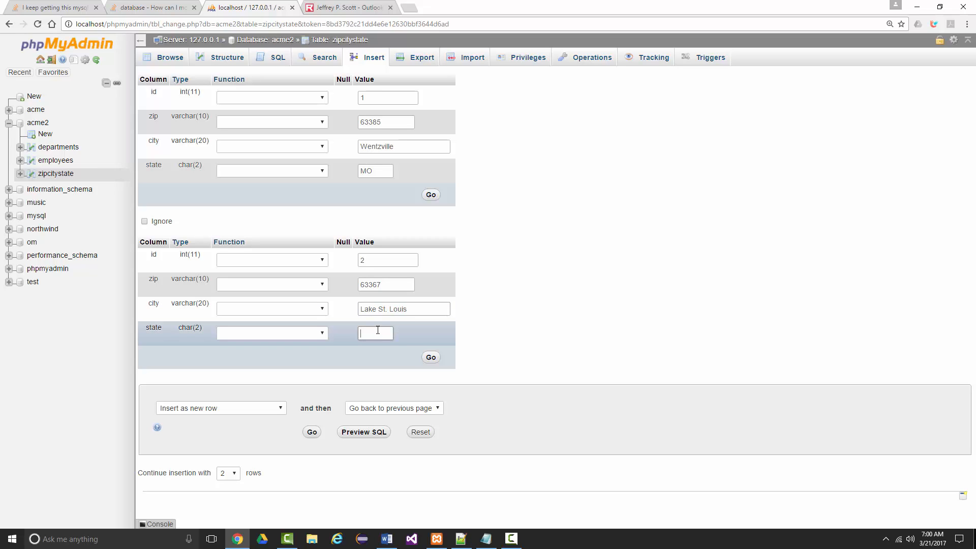
type("MO")
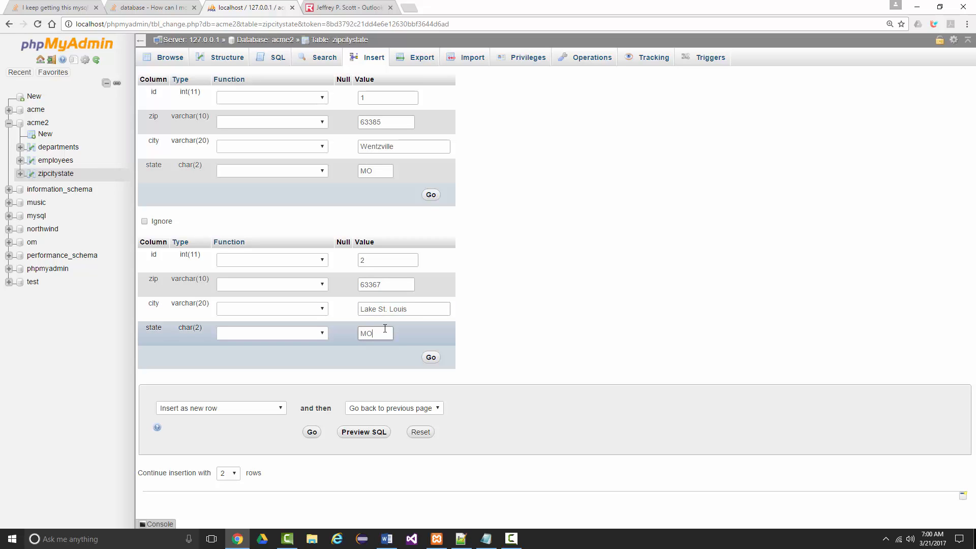
left_click(430, 358)
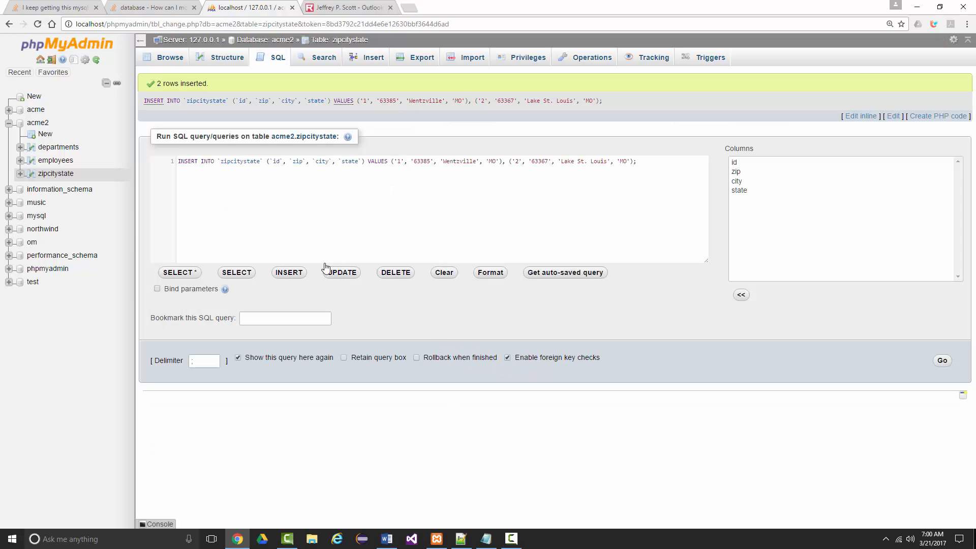
Start another insert into zipcitystate with a record of id 3, zip 63304, city "O'Fallon" and state "MO".
left_click(374, 57)
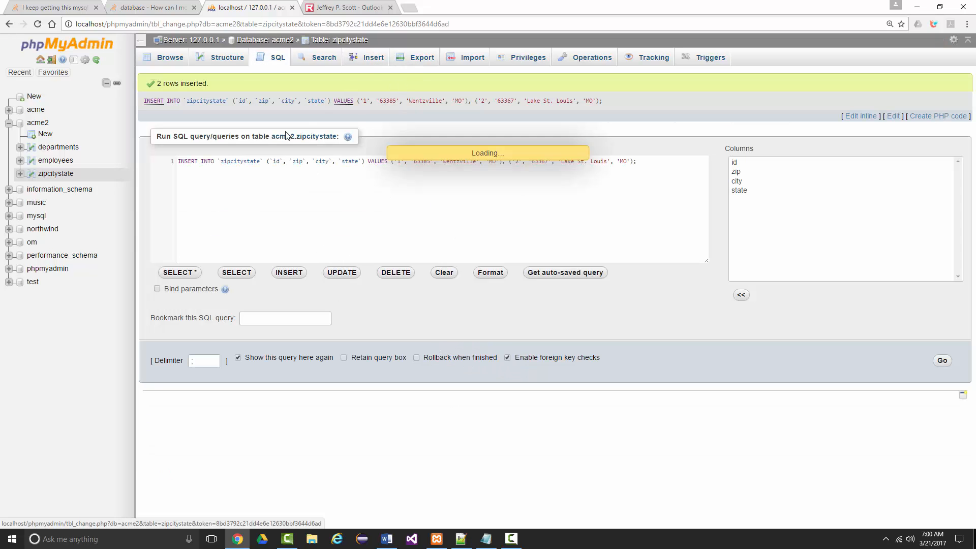
left_click(381, 101)
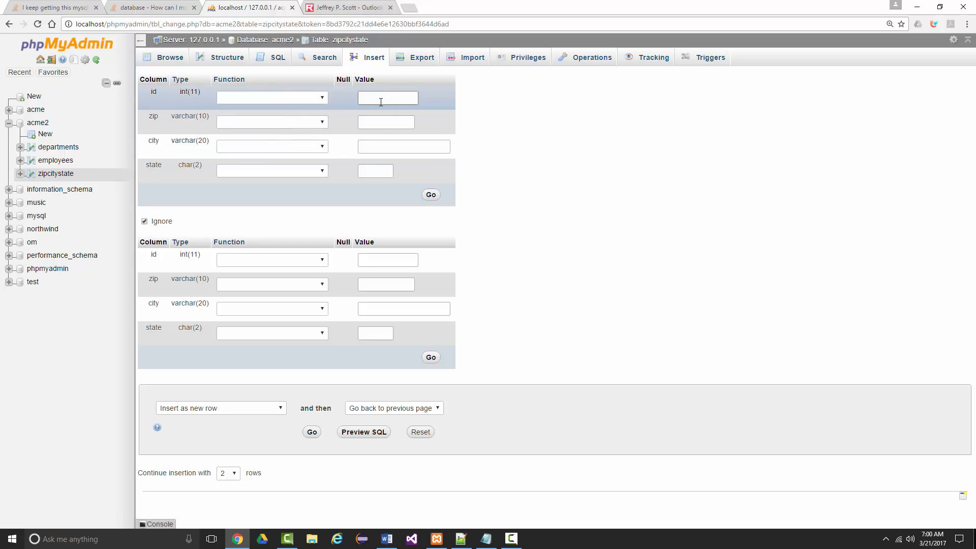
type("3")
left_click(378, 120)
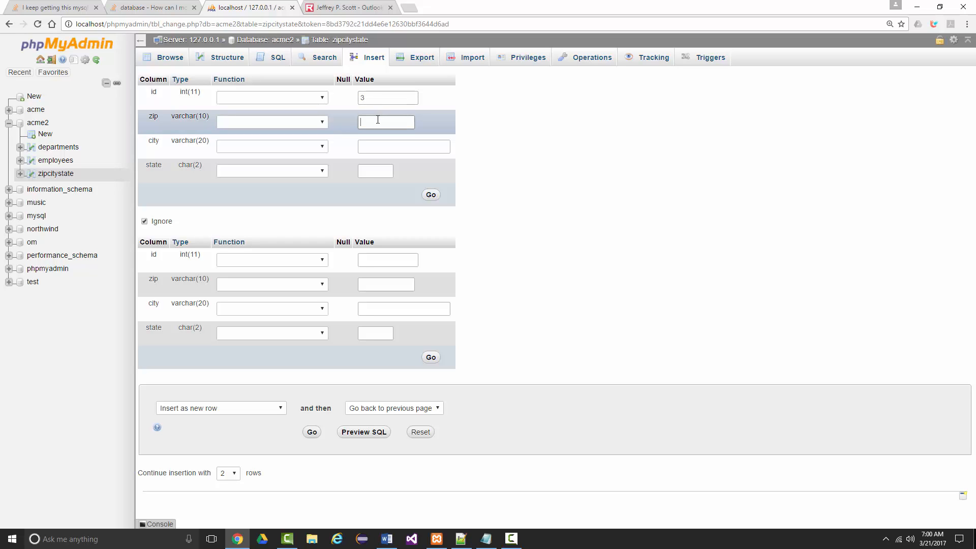
type("63304")
left_click(385, 145)
type("O")
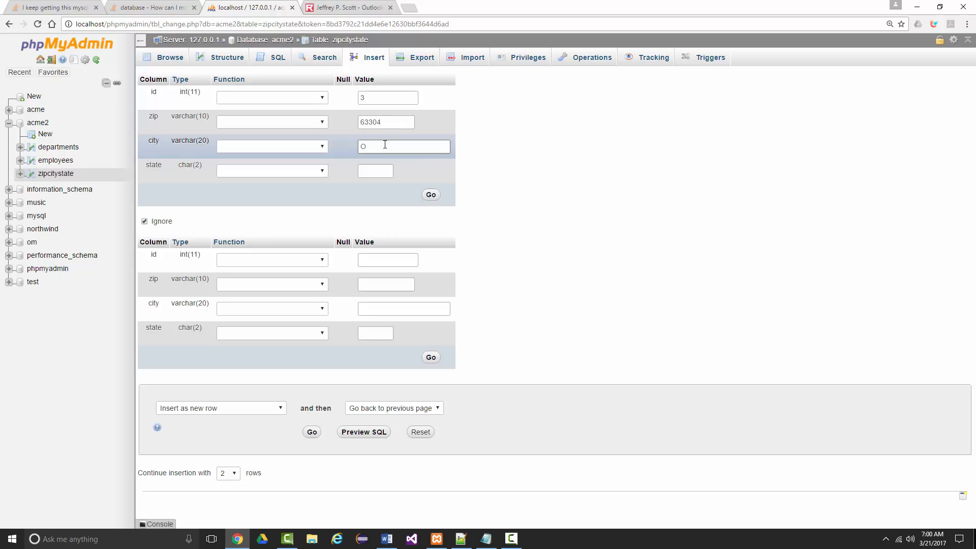
type("'Fallon")
left_click(375, 171)
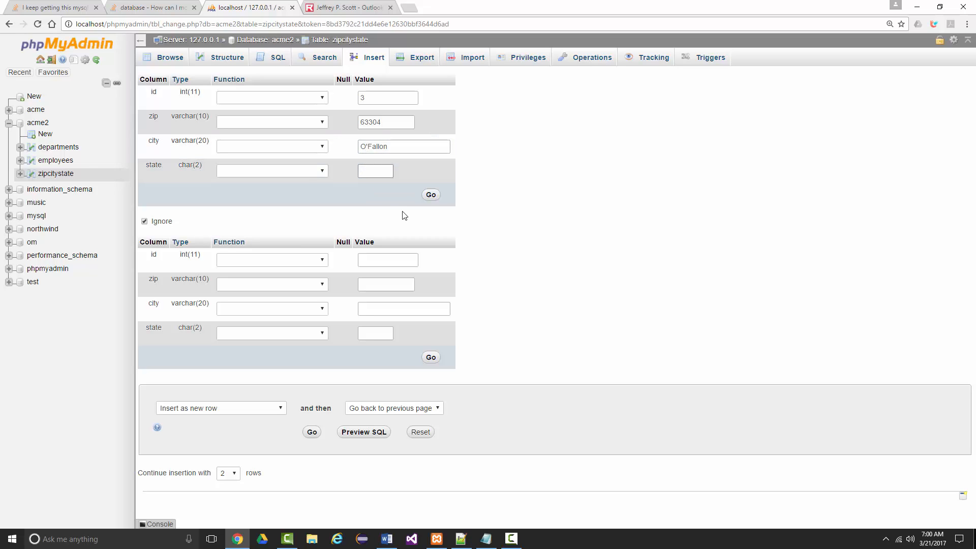
type("MO")
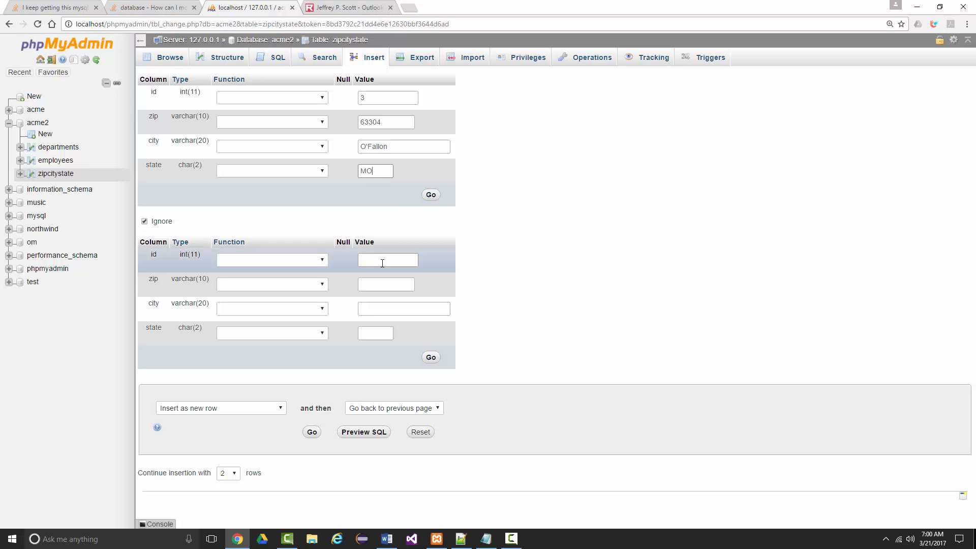
Fill in a second record with id 4, zip 63303, city "St. Peters" and state "MO", and insert both records.
left_click(382, 259)
type("4")
left_click(370, 287)
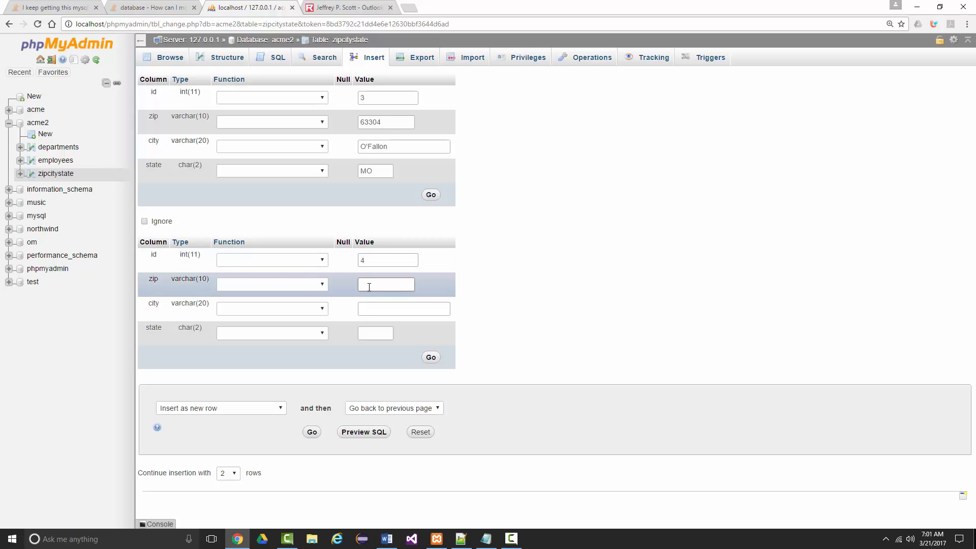
type("63303")
left_click(388, 309)
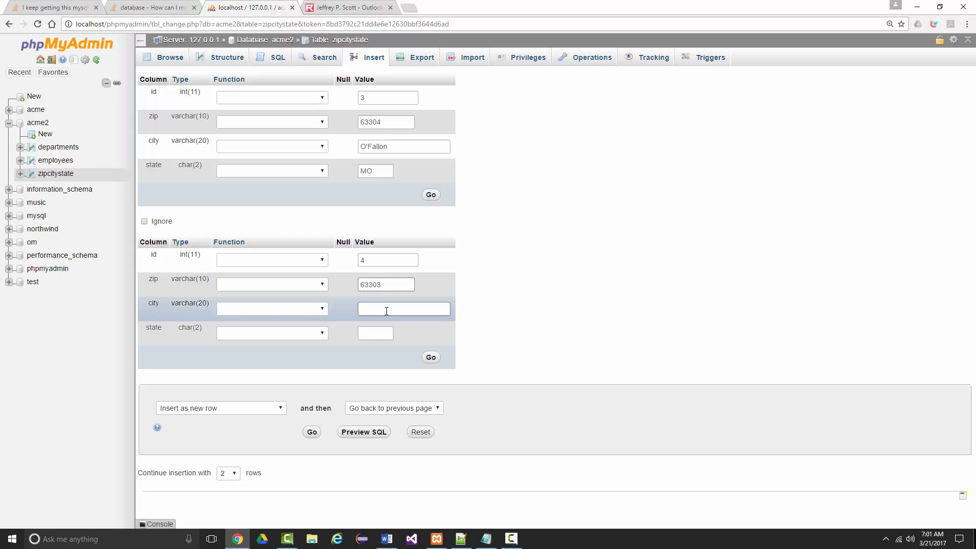
type("St. Peters")
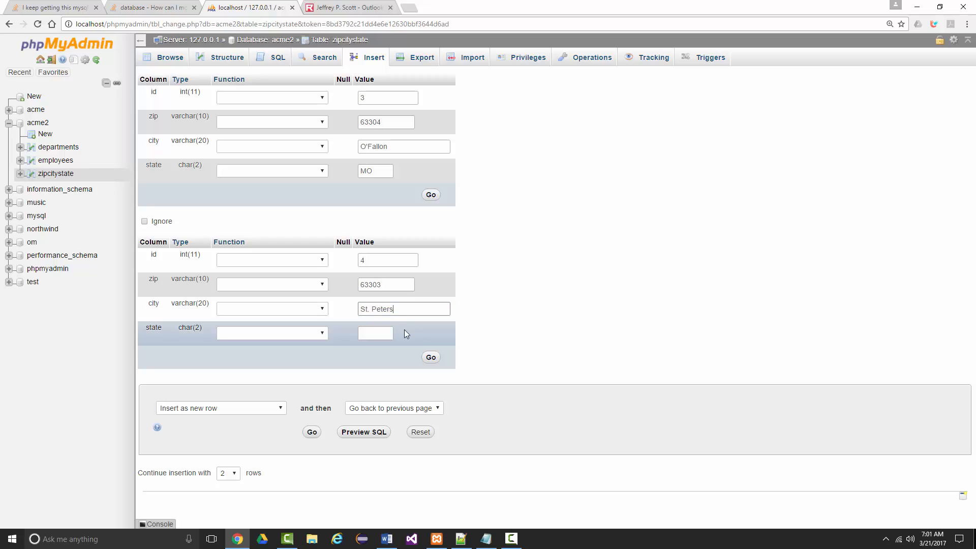
left_click(376, 330)
type("MO")
left_click(432, 358)
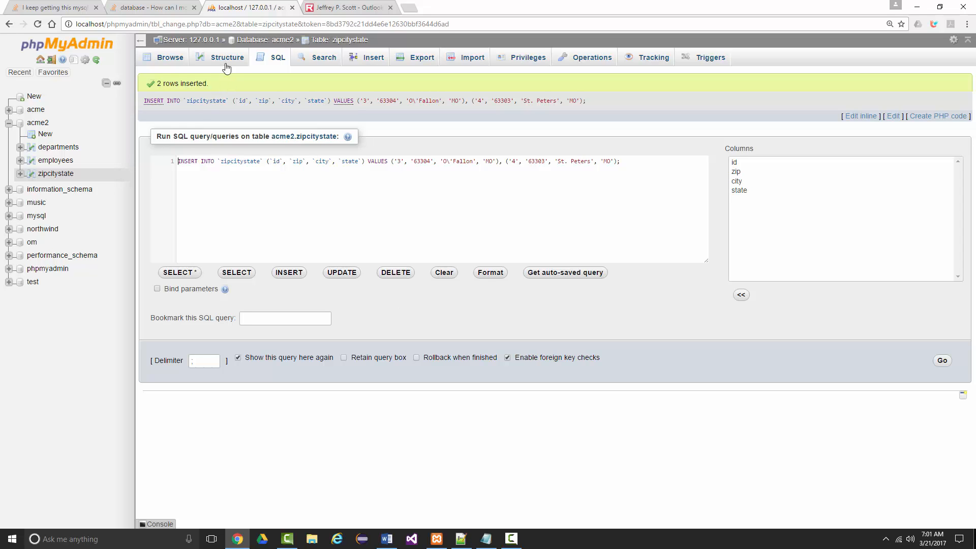
Examine the zipcitystate table's records and structure, and compare them with the zip and deptNumber columns of the acme2 employees table.
left_click(170, 57)
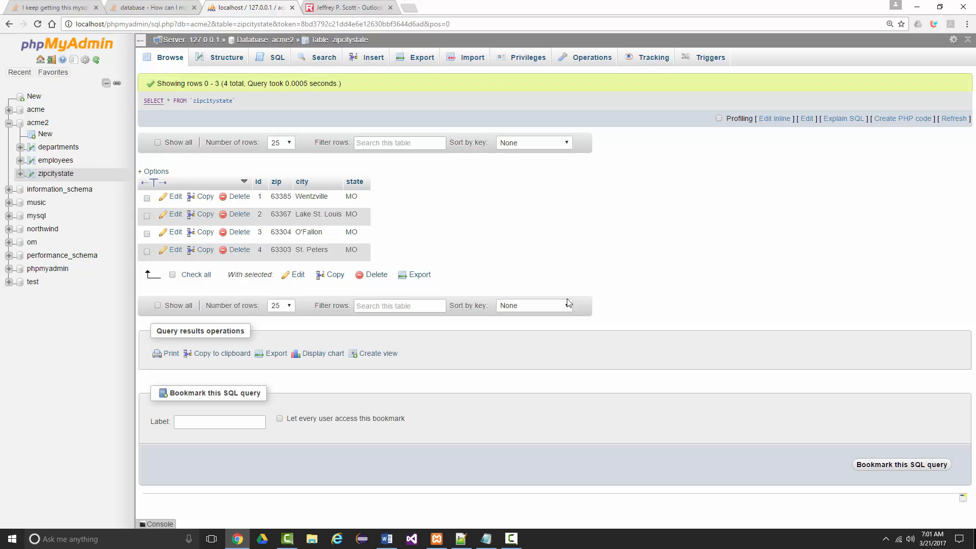
left_click(221, 58)
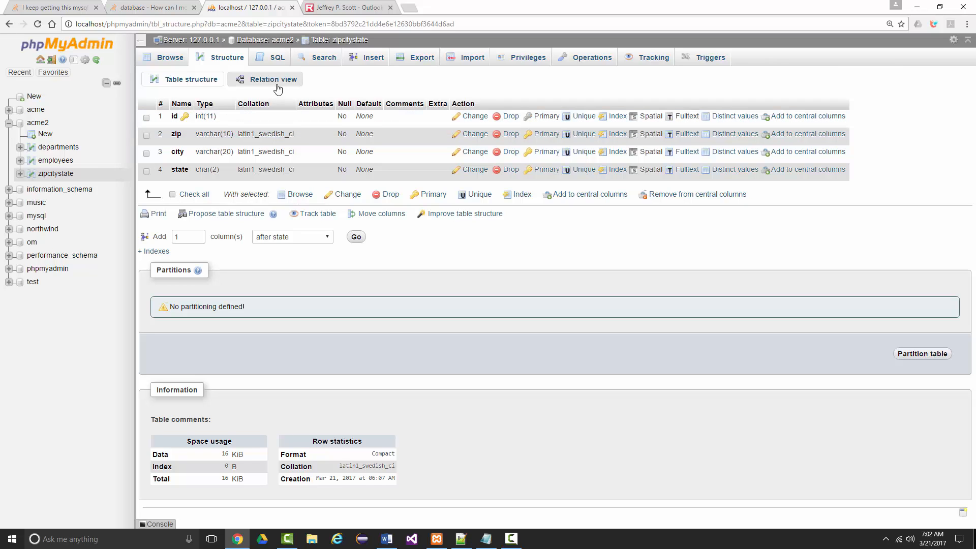
left_click(55, 160)
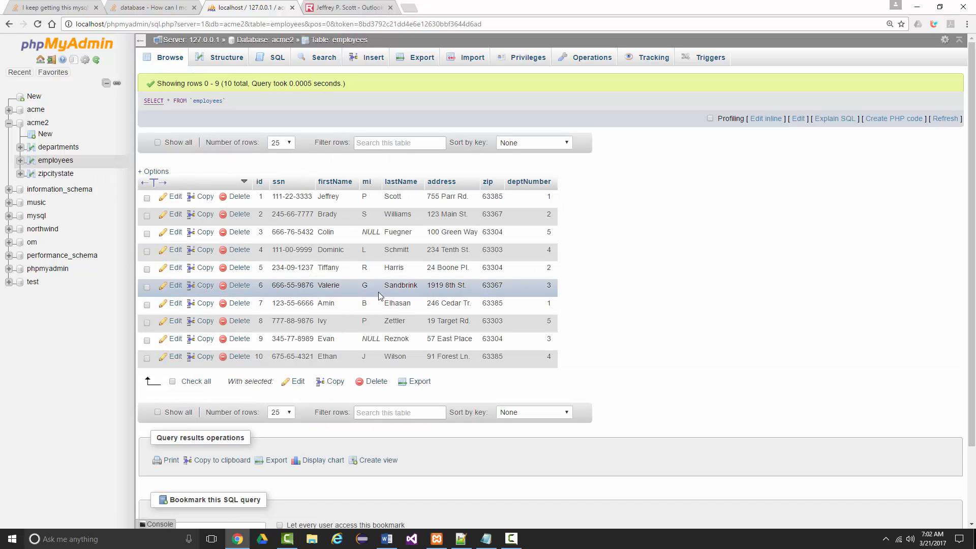
scroll(356, 285, "down", 2)
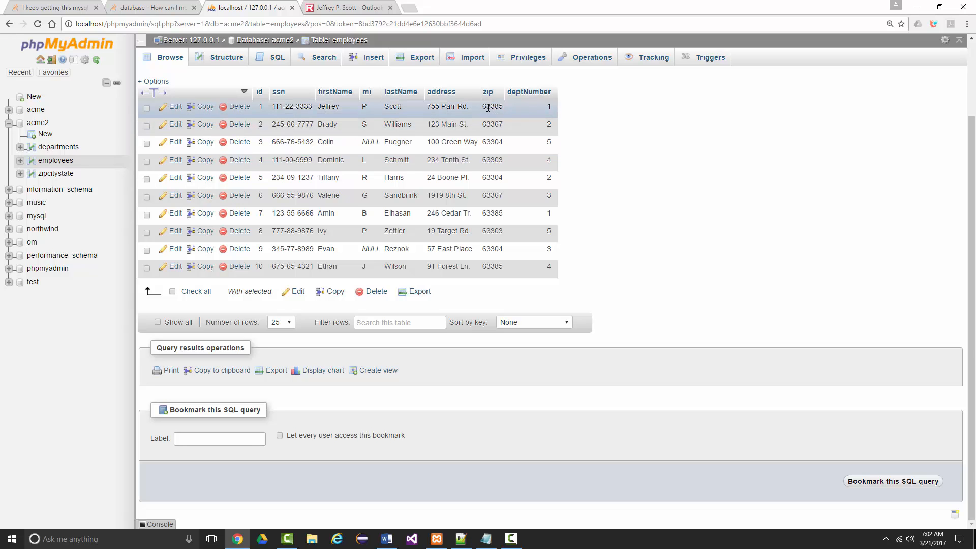
Run the default SELECT * query on the employees table and look over the returned rows.
left_click(271, 62)
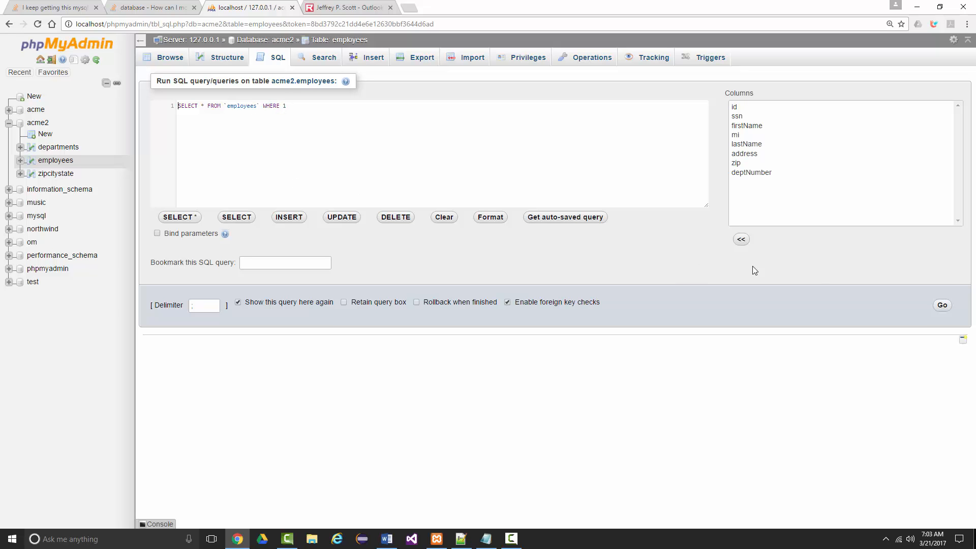
left_click(941, 306)
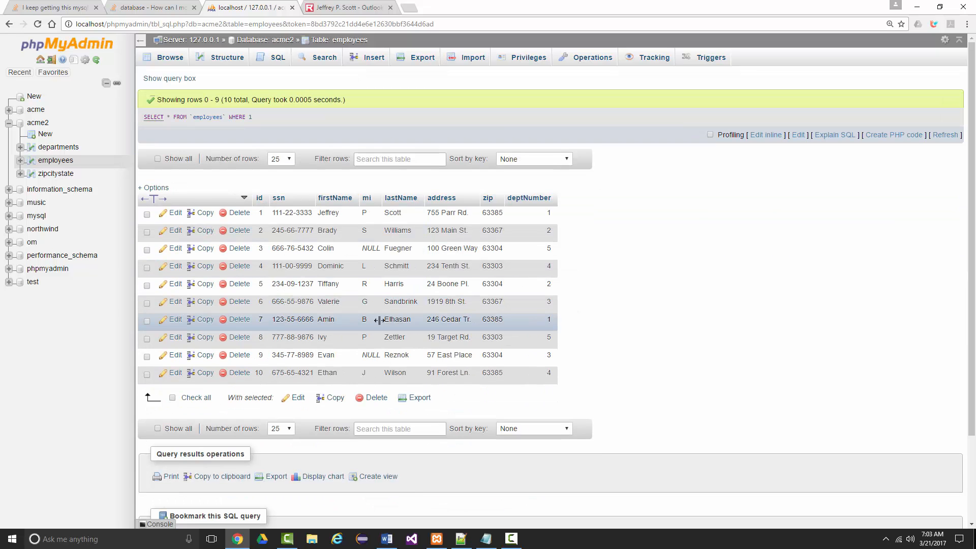
scroll(590, 279, "down", 2)
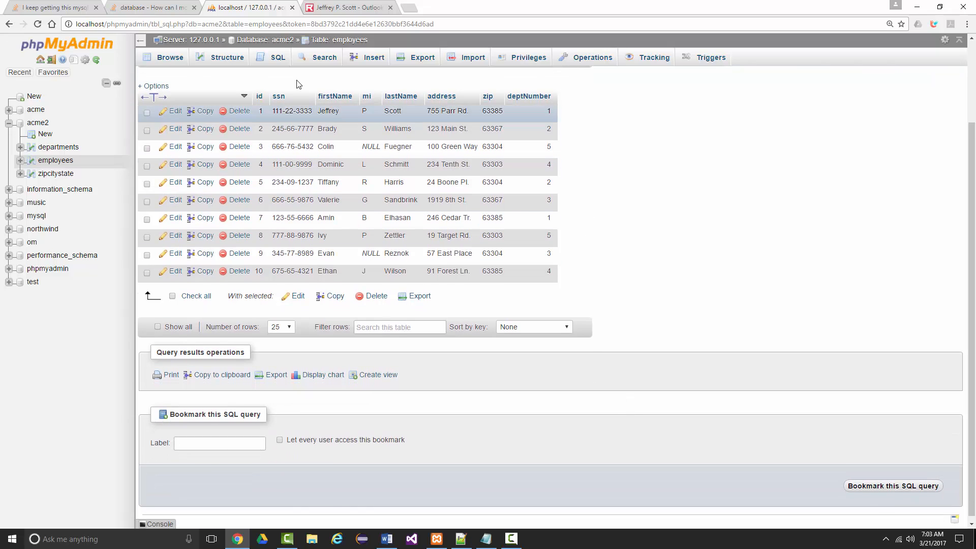
Query the employees table for all columns of the rows where deptnumber = 3.
left_click(279, 57)
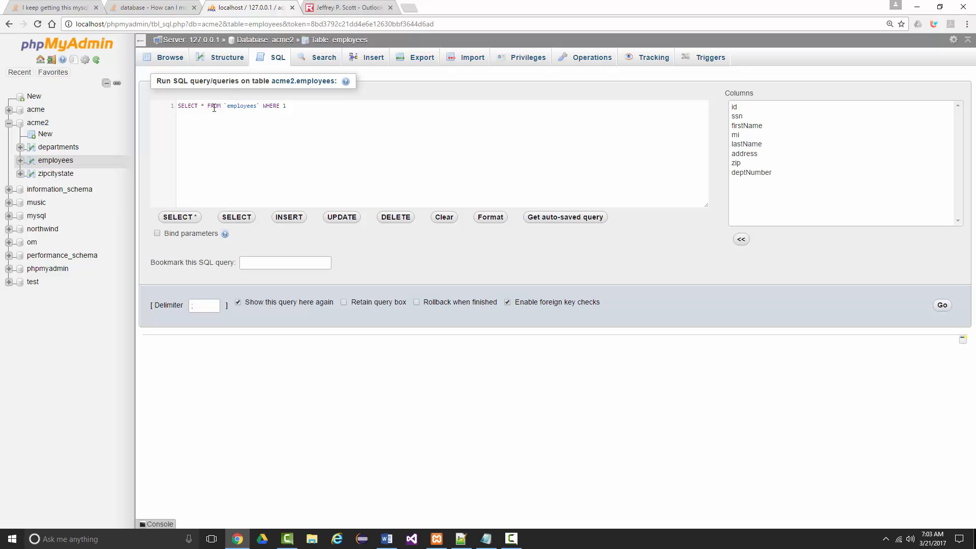
left_click_drag(282, 107, 290, 108)
type("deptnum = 3")
left_click(941, 305)
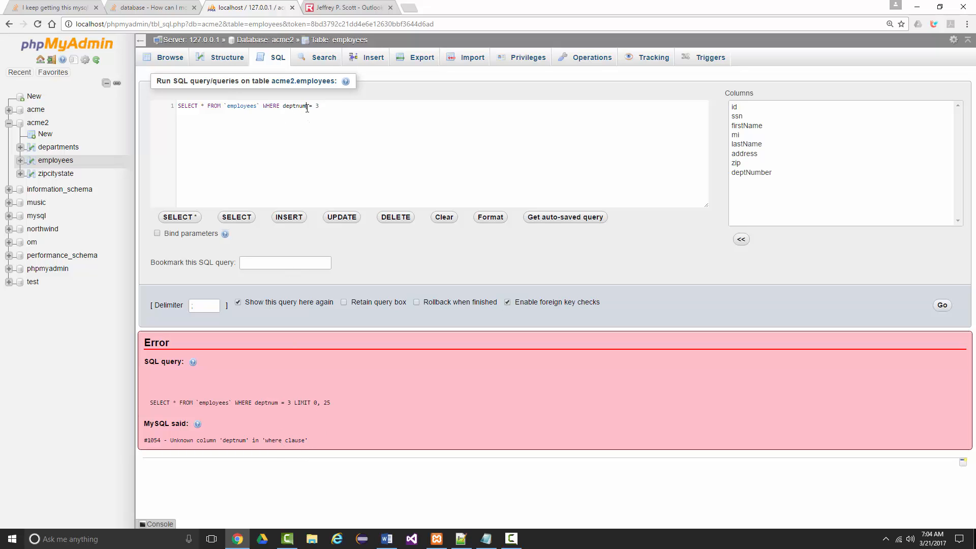
type("ber")
left_click(943, 305)
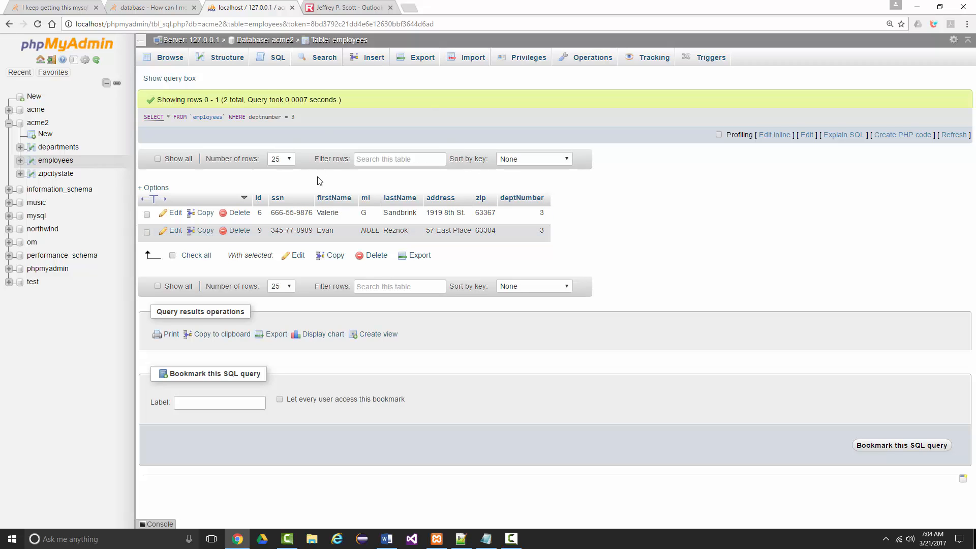
left_click(273, 59)
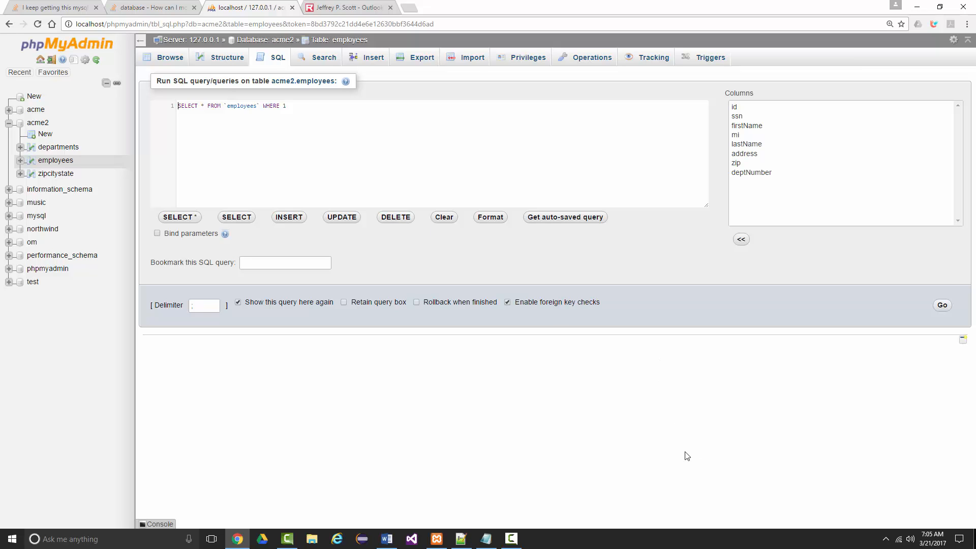
left_click(511, 539)
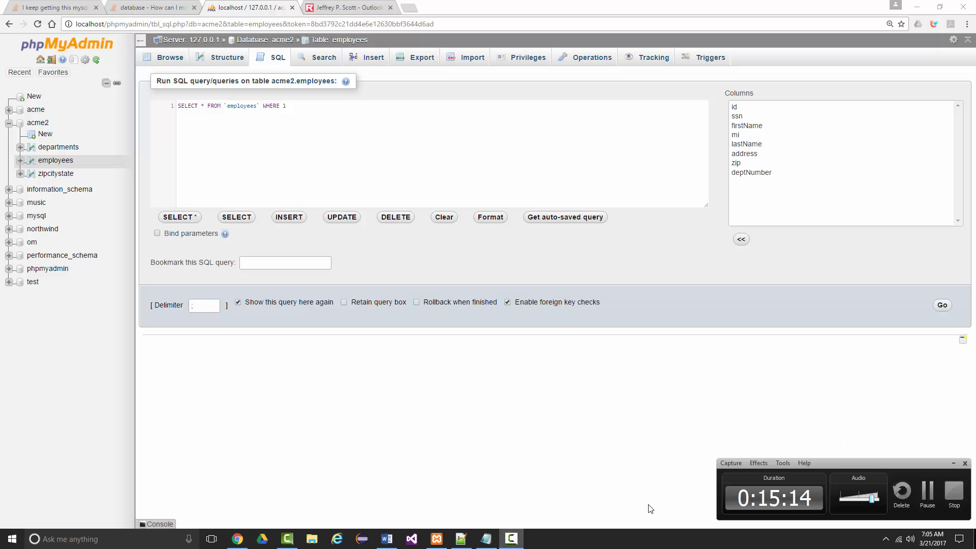